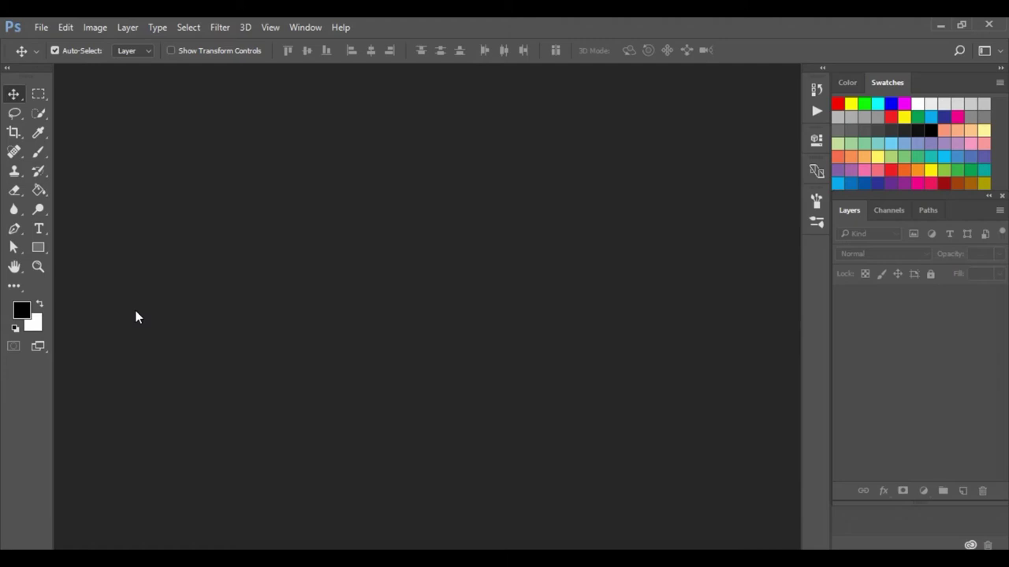
Create a new transparent 200 × 200 px document at 72 ppi.
click(38, 31)
click(38, 39)
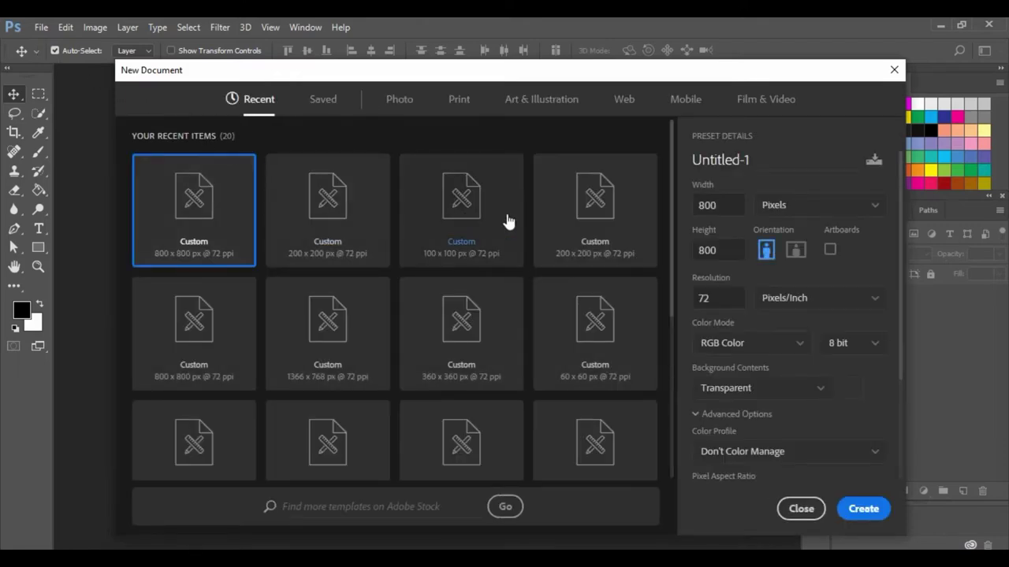
double_click(718, 202)
text(2)
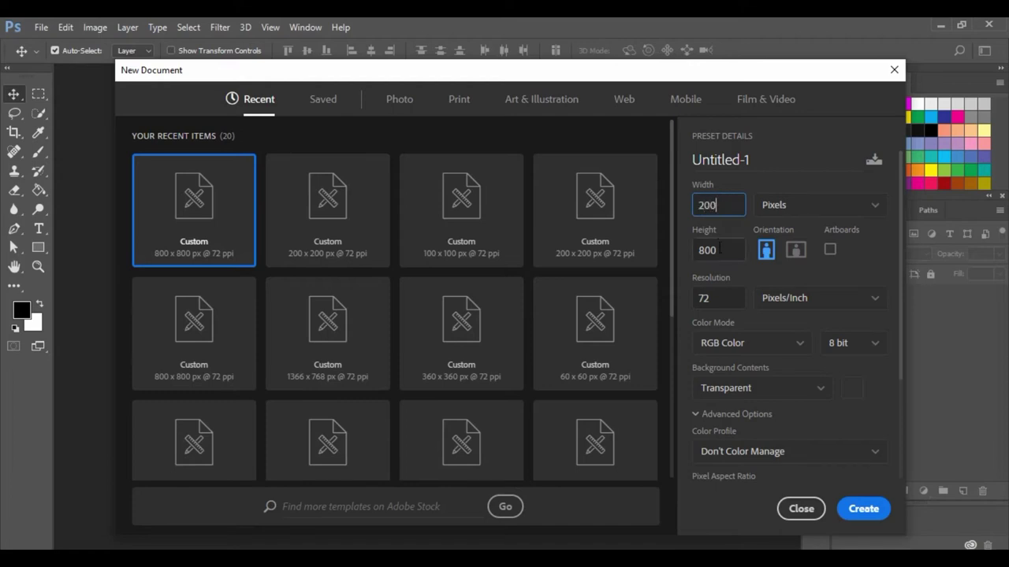
double_click(718, 250)
text(2)
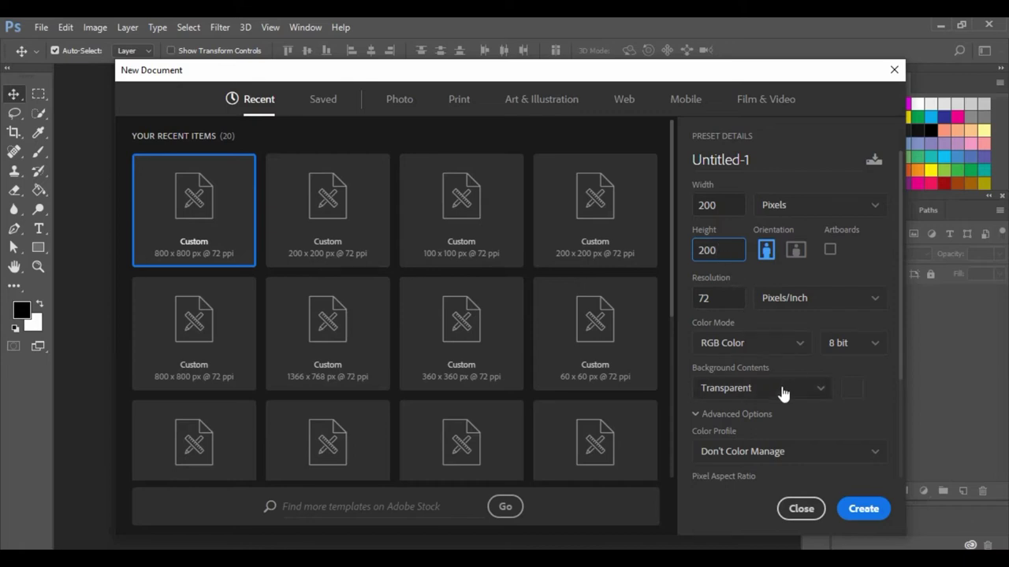
click(862, 510)
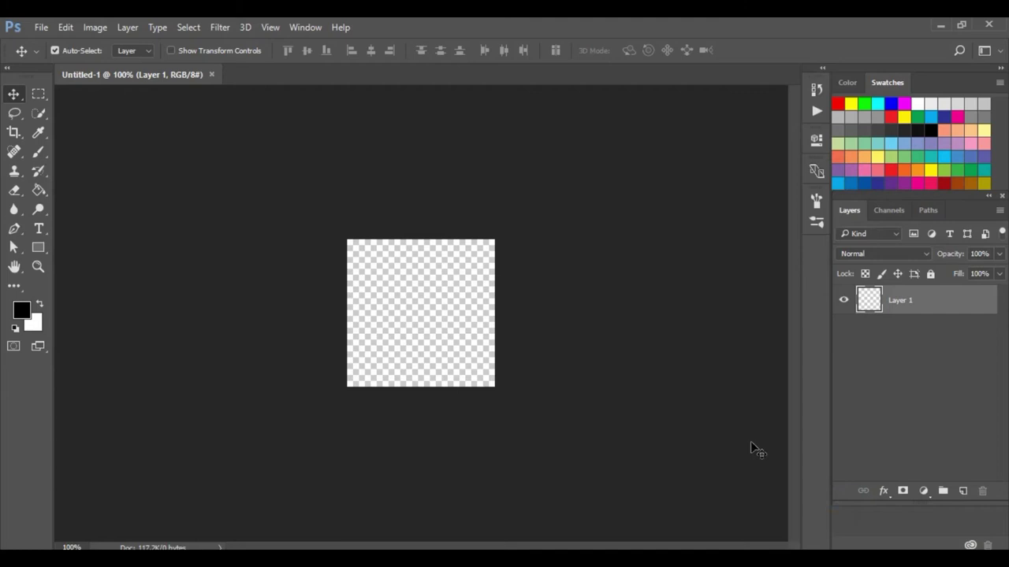
Show rulers and add horizontal and vertical guides at 100 px, crossing the canvas centre.
key(ctrl)
key(ctrl+r)
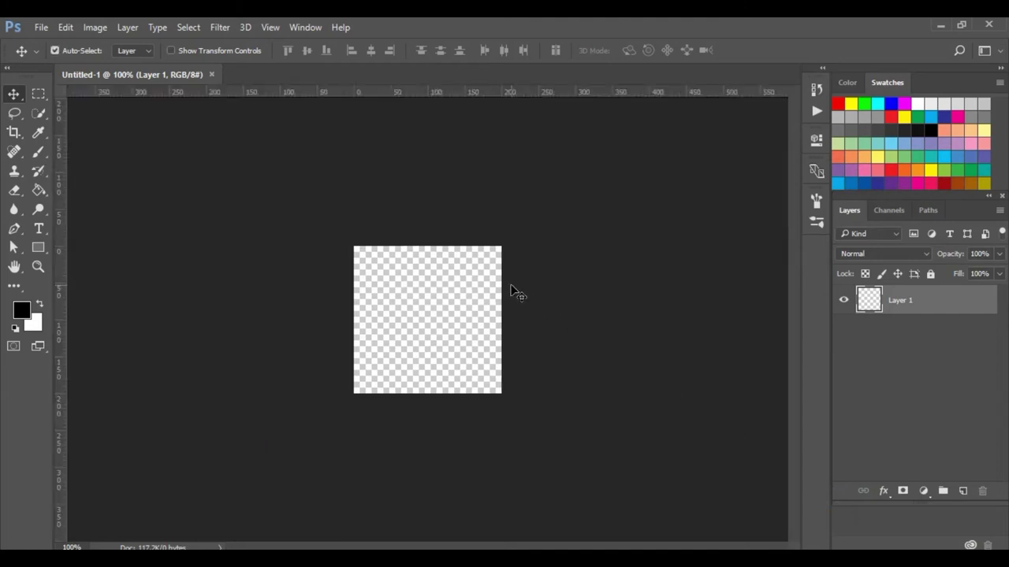
mouse_move(458, 93)
mouse_down()
mouse_move(452, 321)
mouse_move(331, 322)
mouse_up()
drag(61, 253, 425, 277)
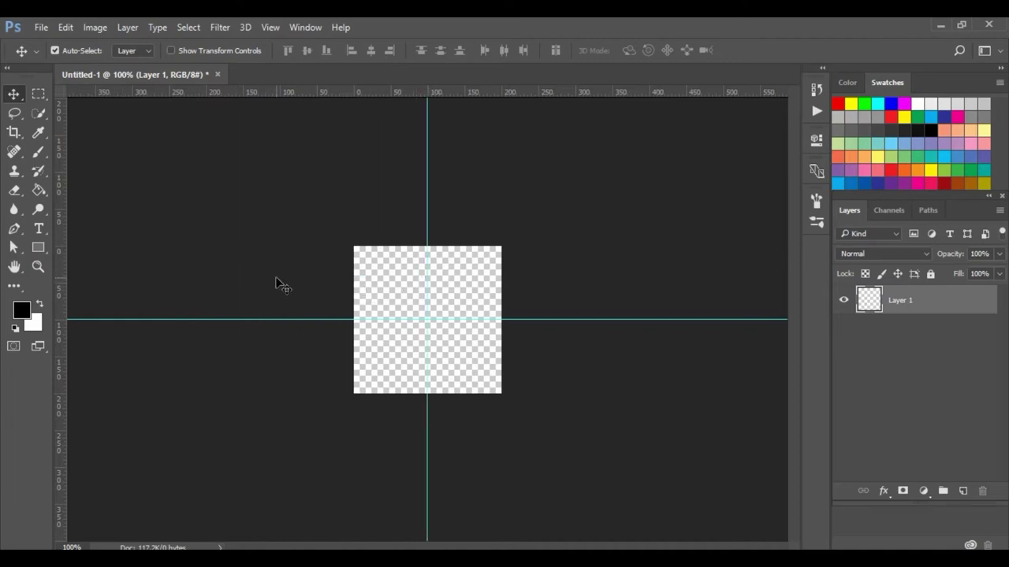
Draw a 50 × 50 px circle with the Ellipse Tool.
click(46, 251)
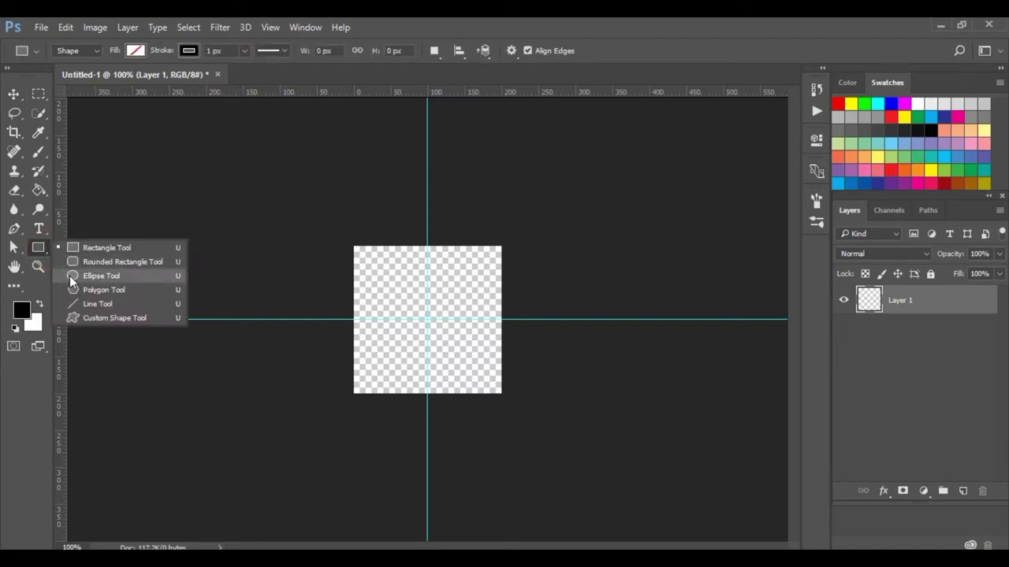
click(69, 276)
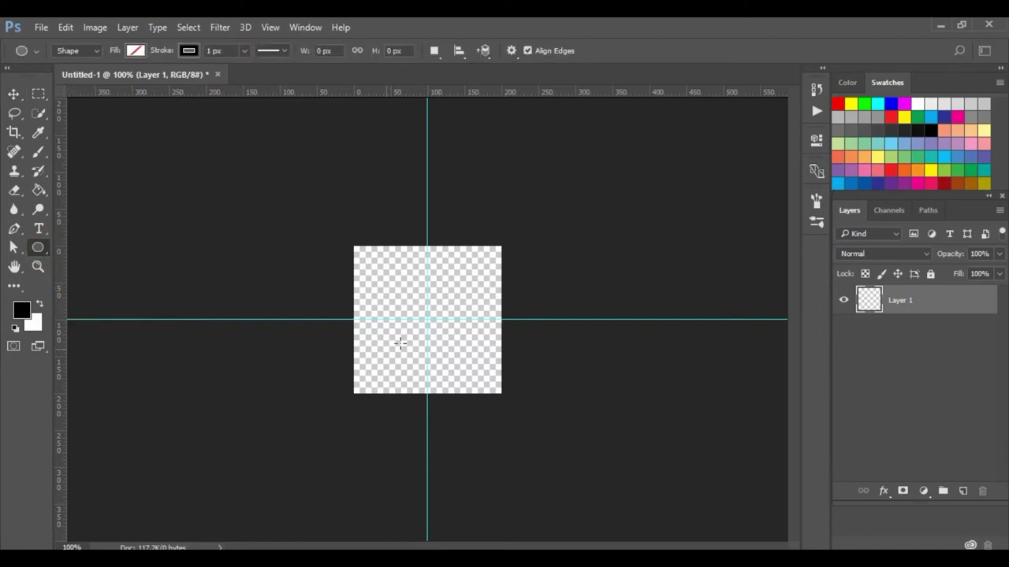
click(419, 312)
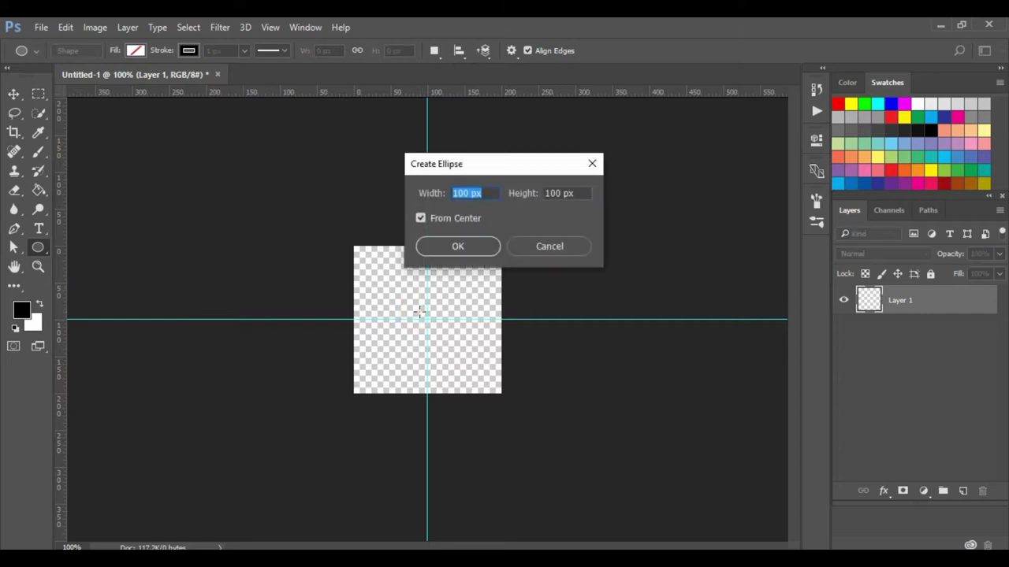
text(50)
double_click(571, 193)
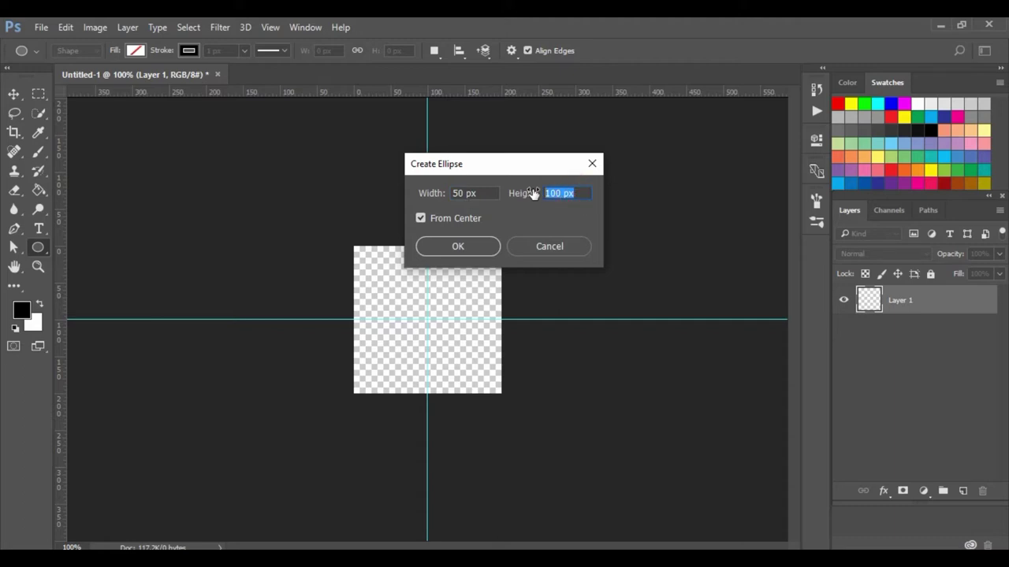
text(50)
click(464, 246)
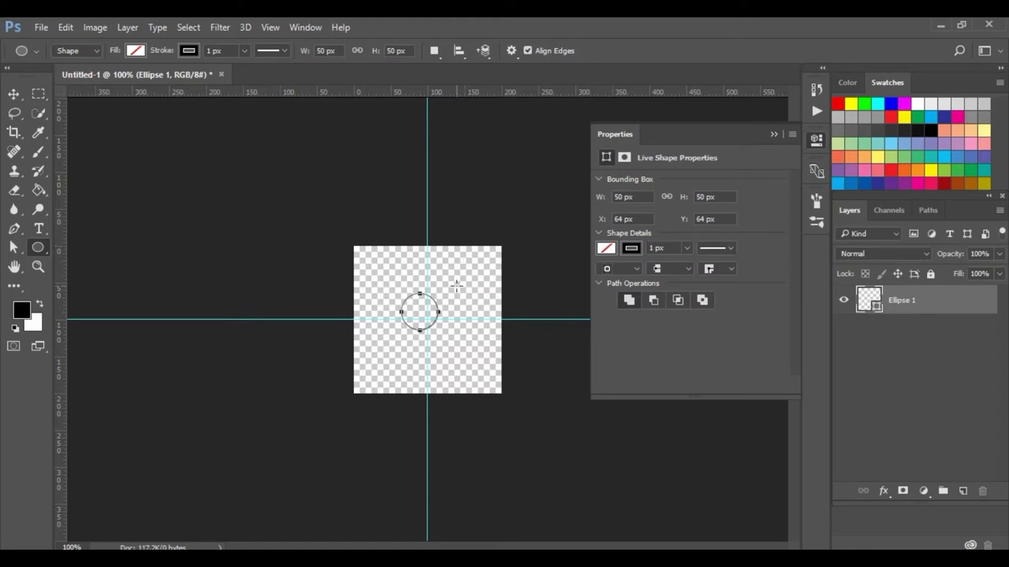
Give the circle a red fill and no stroke.
click(606, 249)
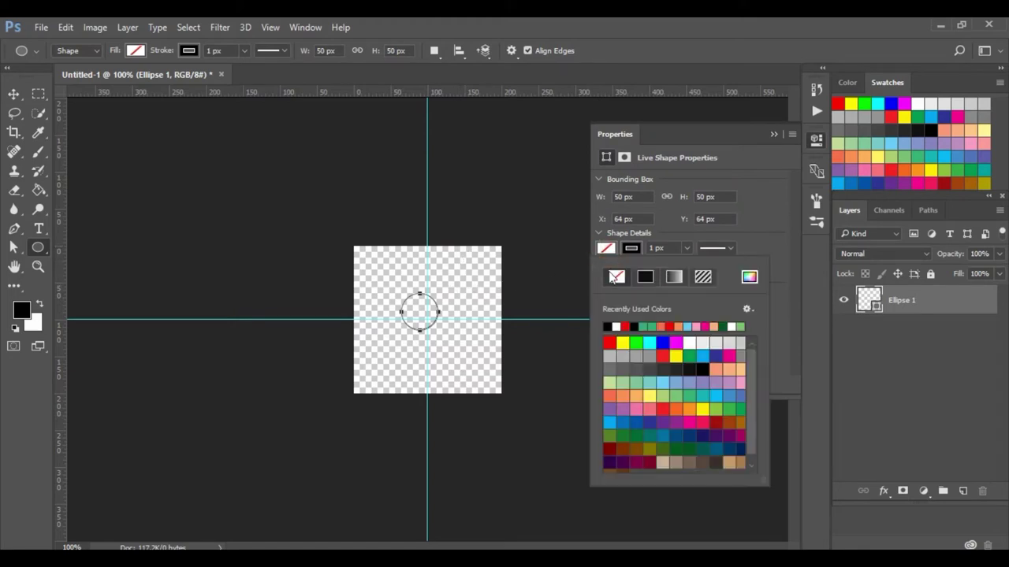
click(609, 342)
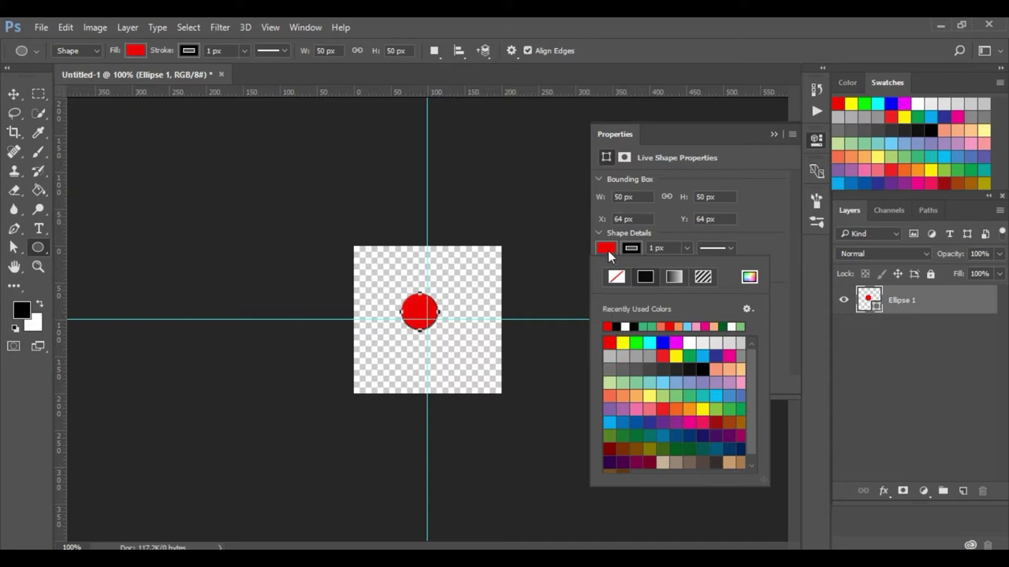
click(607, 251)
click(630, 251)
click(617, 277)
click(631, 252)
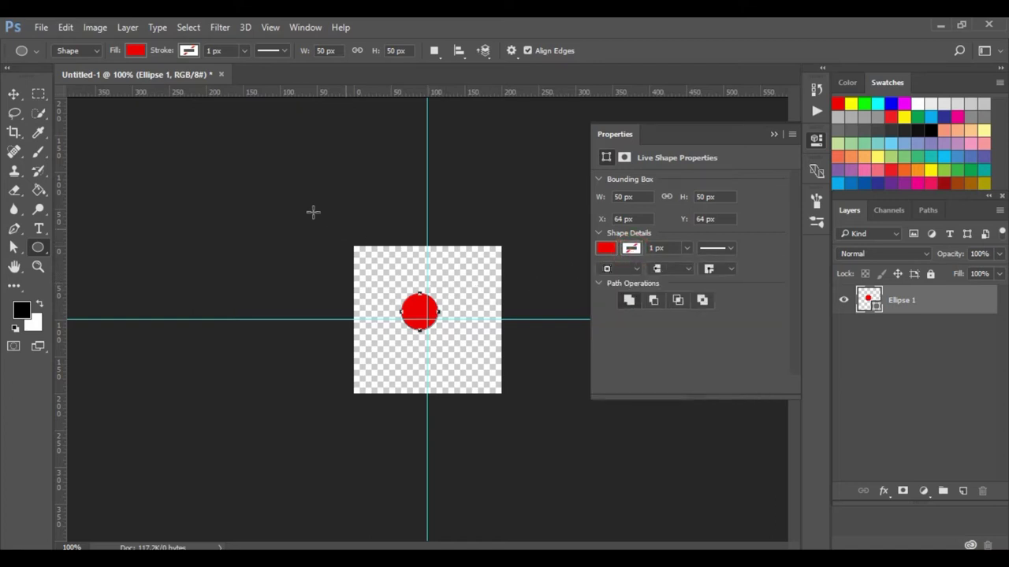
Centre the circle on the guides' crossing and duplicate the Ellipse 1 layer.
click(15, 95)
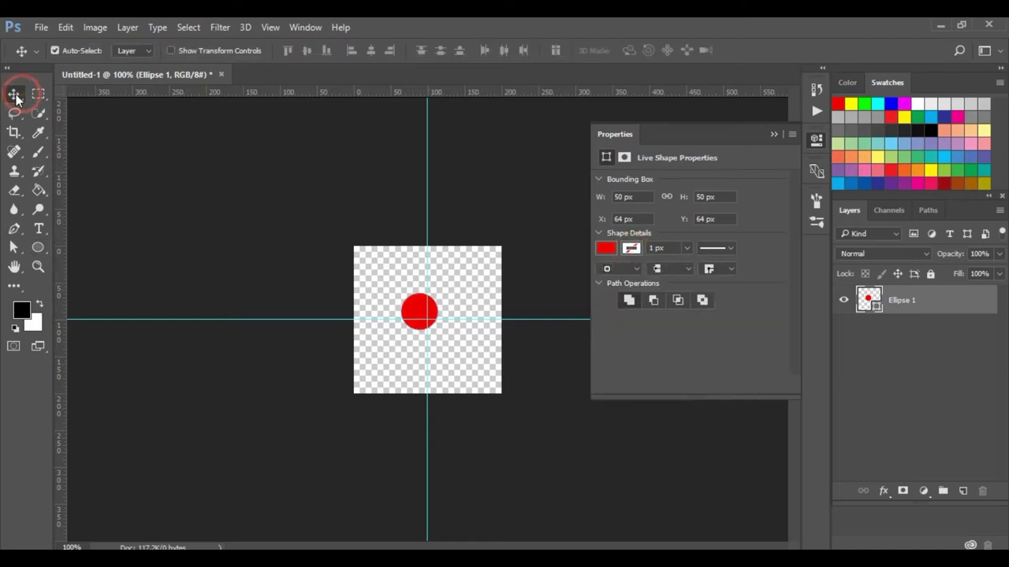
drag(413, 302, 422, 312)
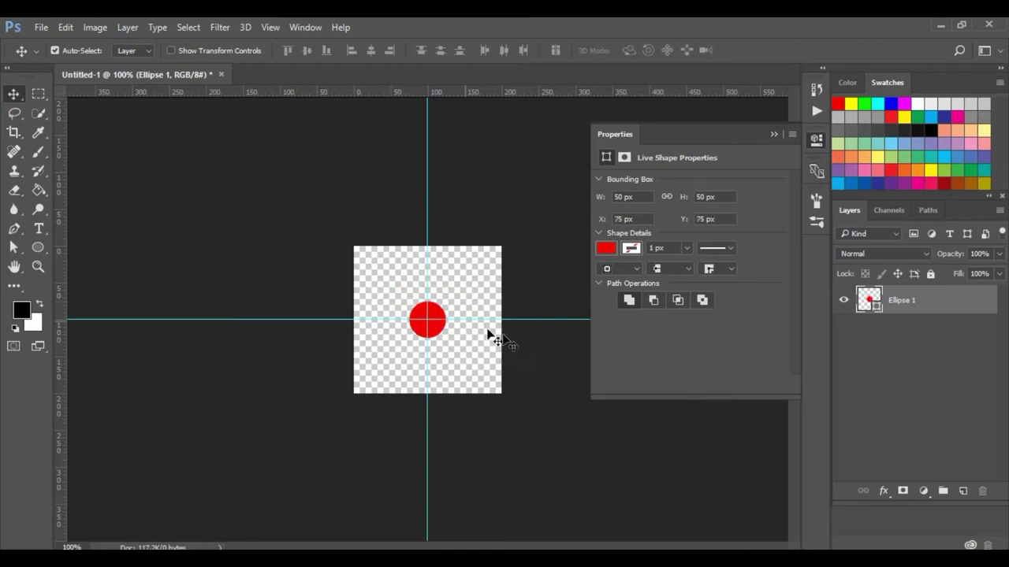
drag(965, 300, 963, 490)
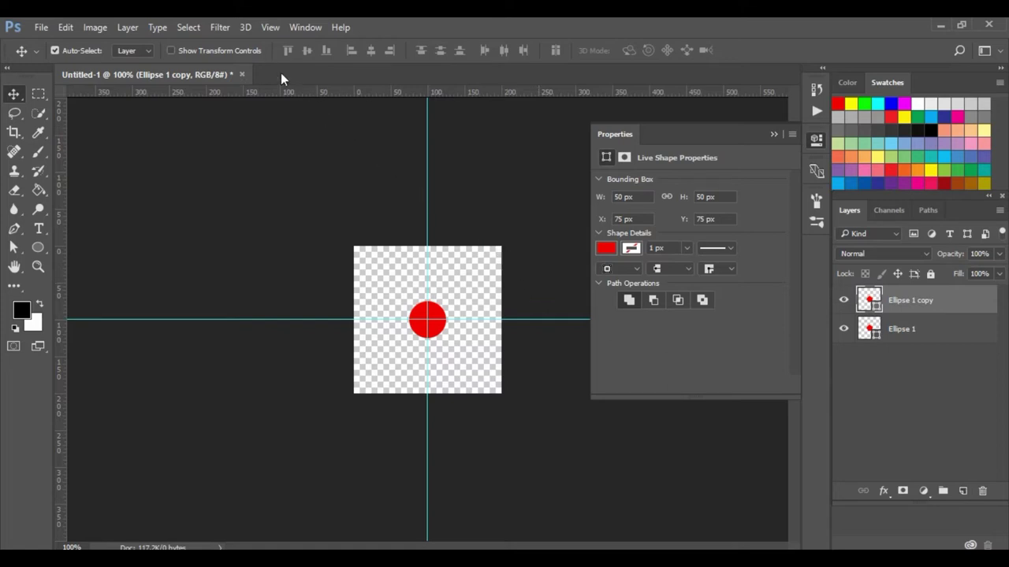
Convert Ellipse 1 copy to a smart object and offset it 100 px right and down with wrap-around.
click(225, 28)
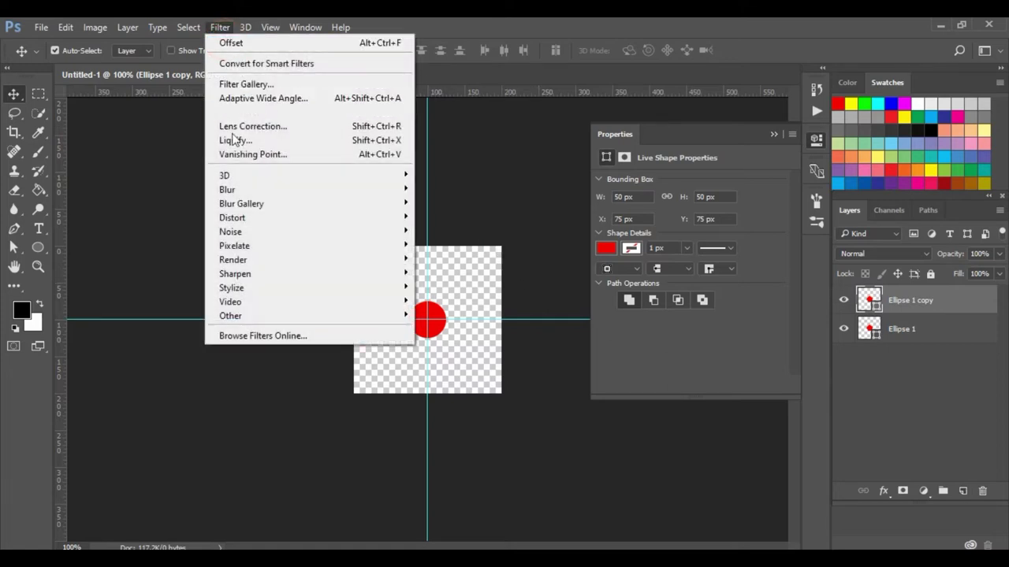
mouse_move(231, 316)
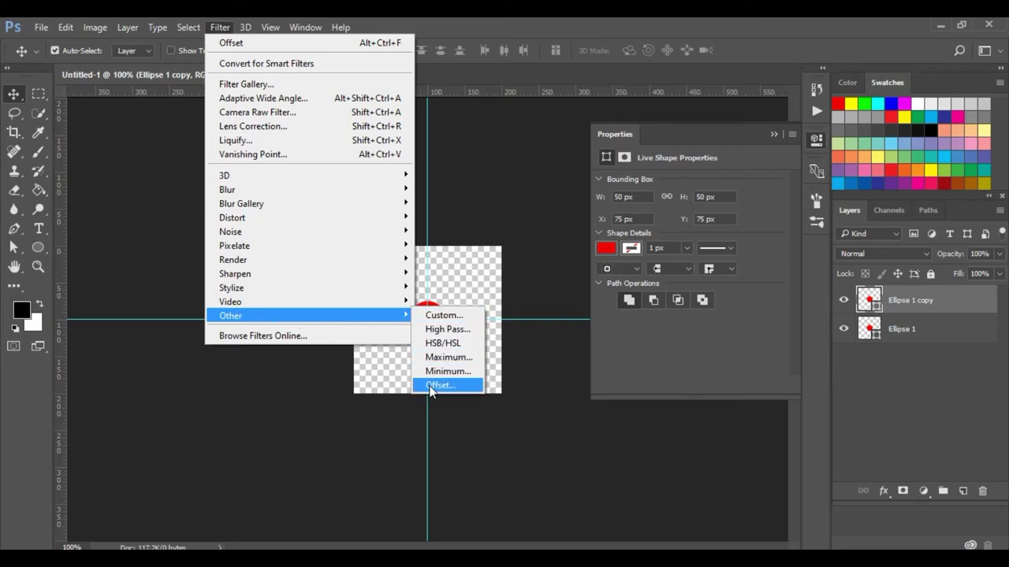
click(431, 386)
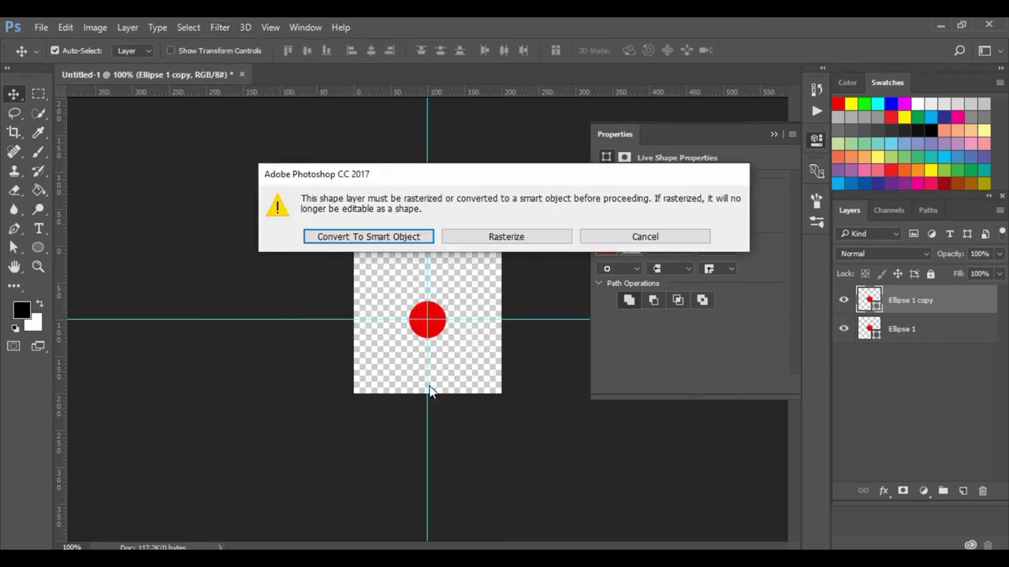
click(373, 238)
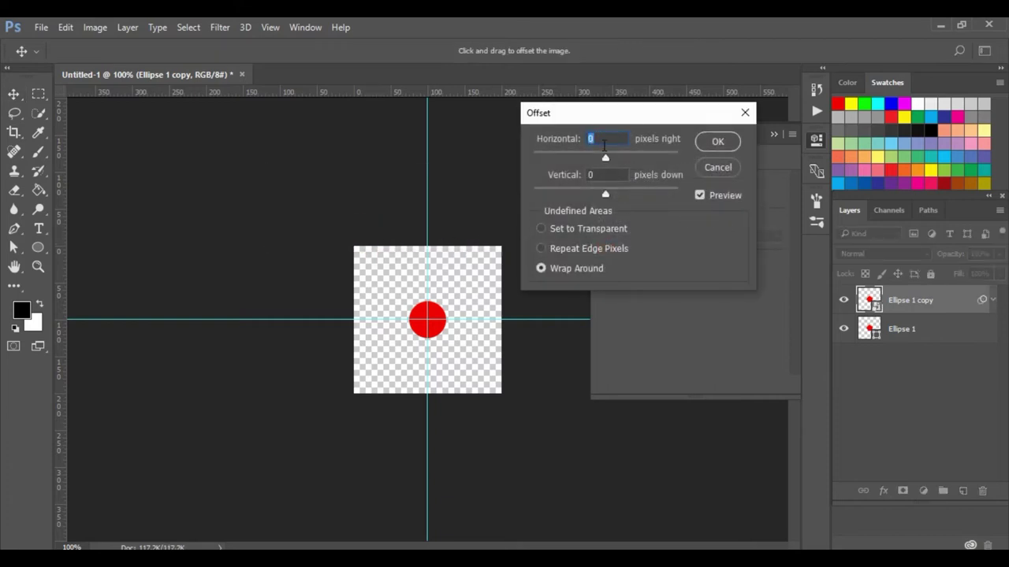
text(00)
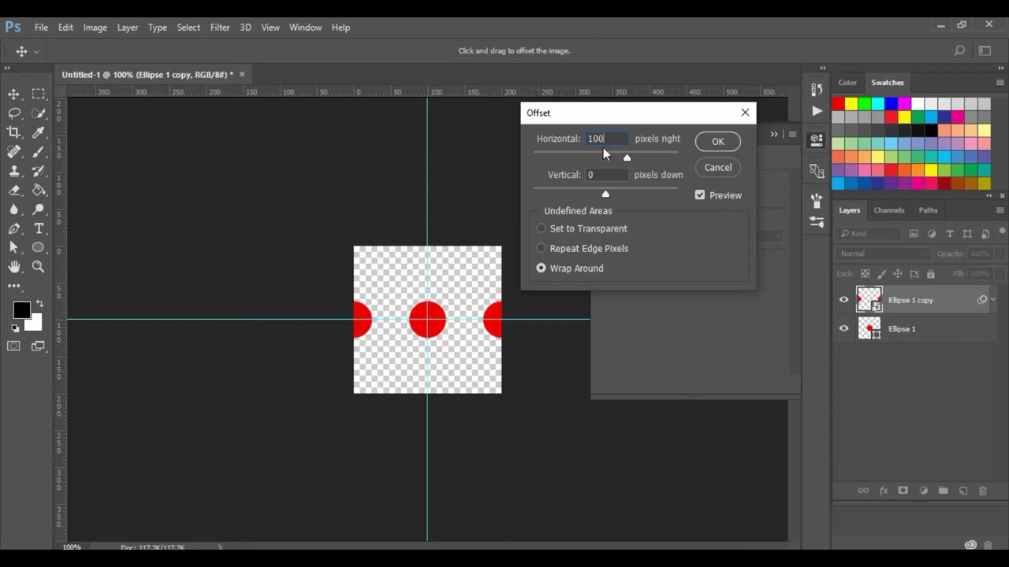
click(601, 174)
text(100)
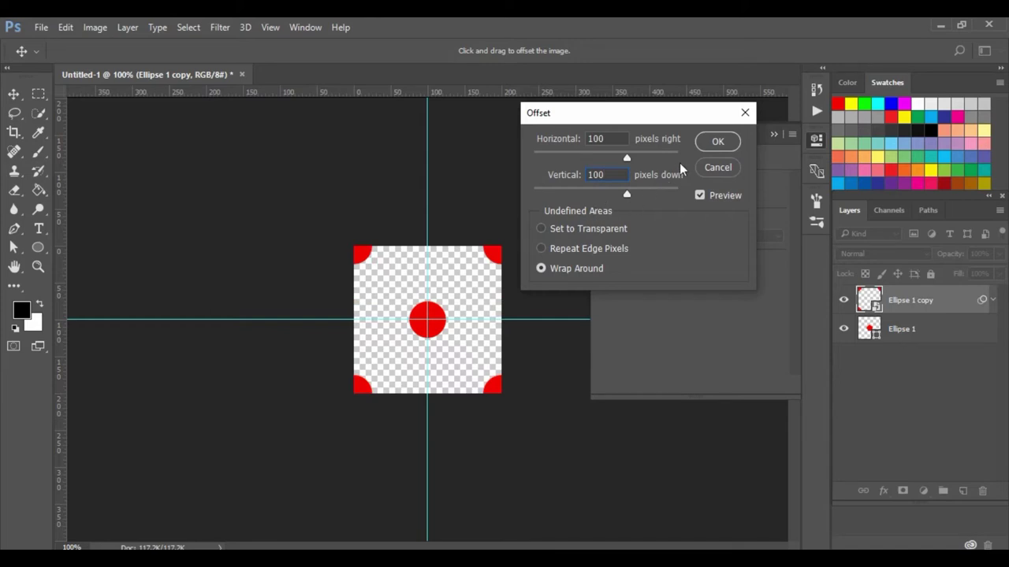
click(703, 145)
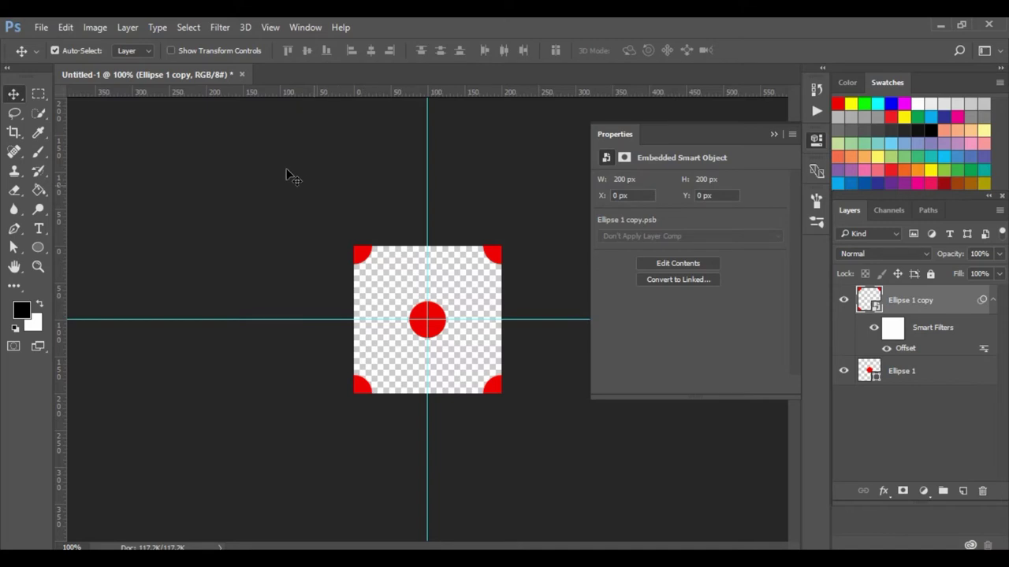
Define the dotted tile as a new pattern named 'polka dot'.
click(66, 29)
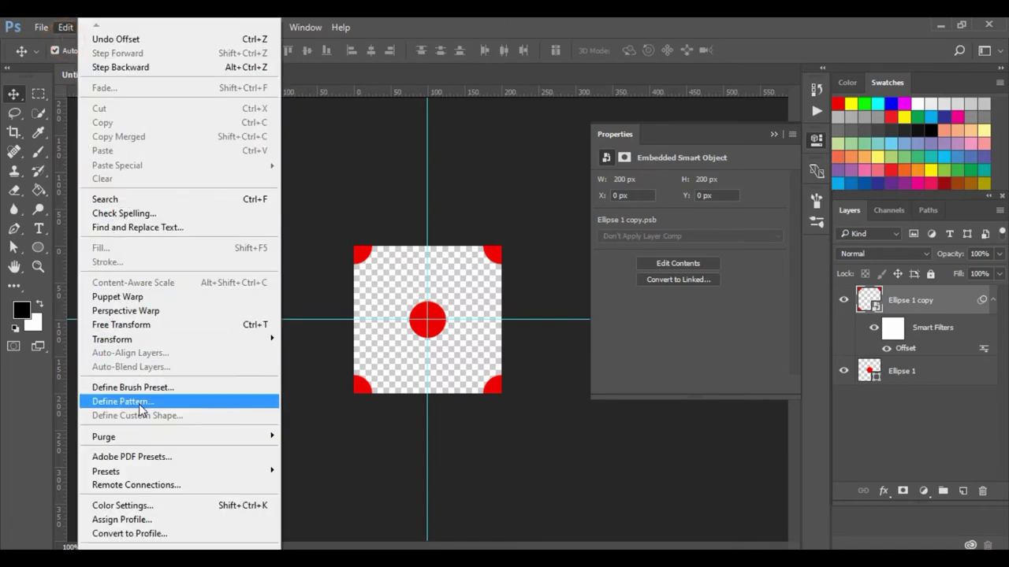
click(136, 402)
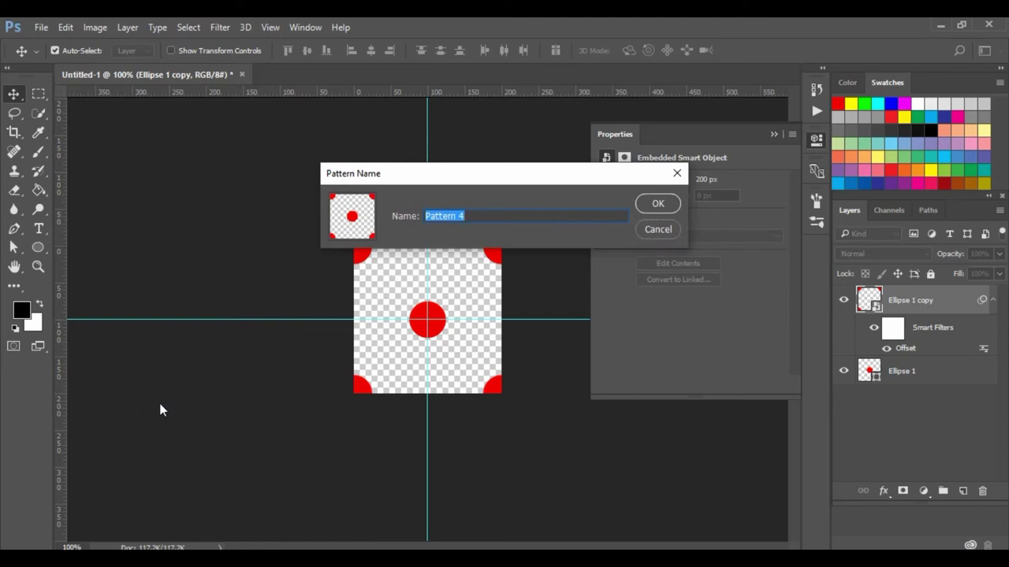
text(polka)
text( dot)
click(661, 204)
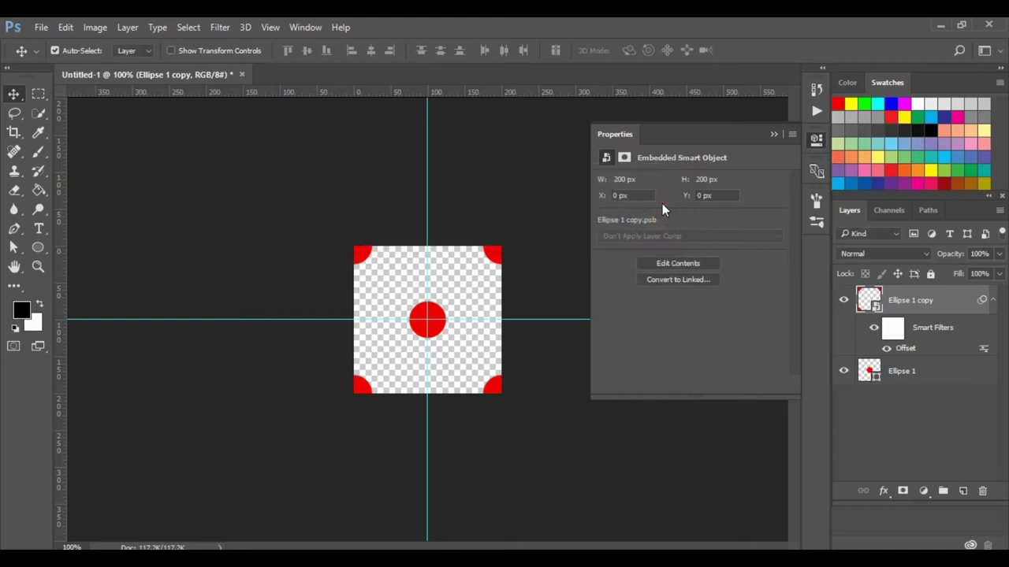
Create a second transparent document, 800 × 800 px at 72 ppi.
click(41, 27)
key(Escape)
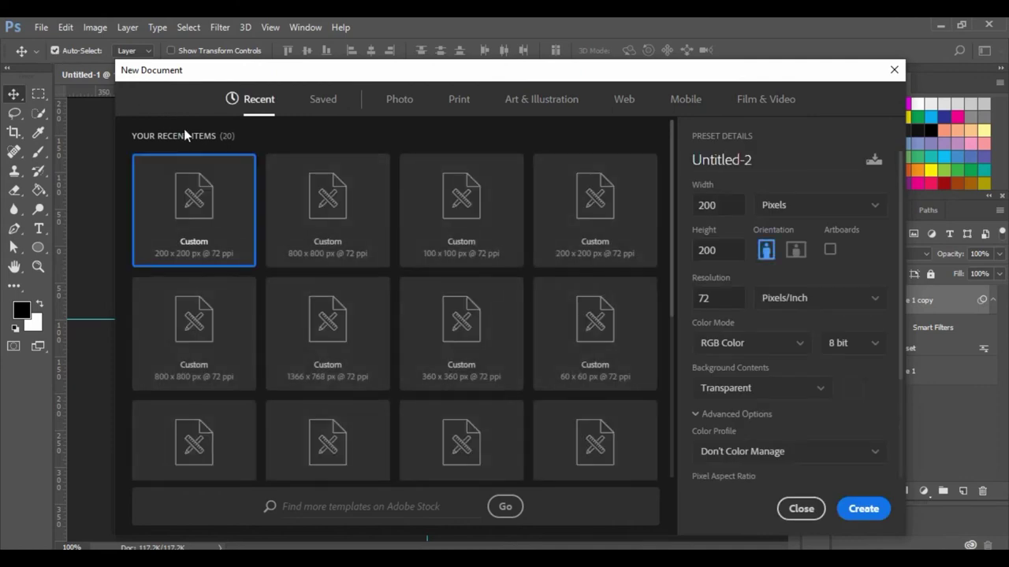
double_click(724, 205)
text(800)
double_click(719, 250)
text(8)
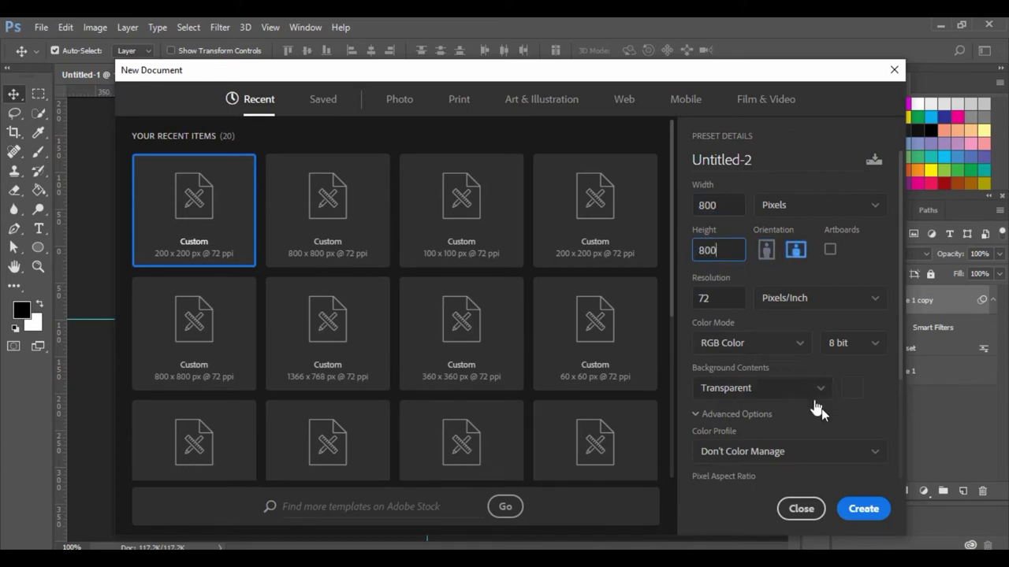
click(866, 509)
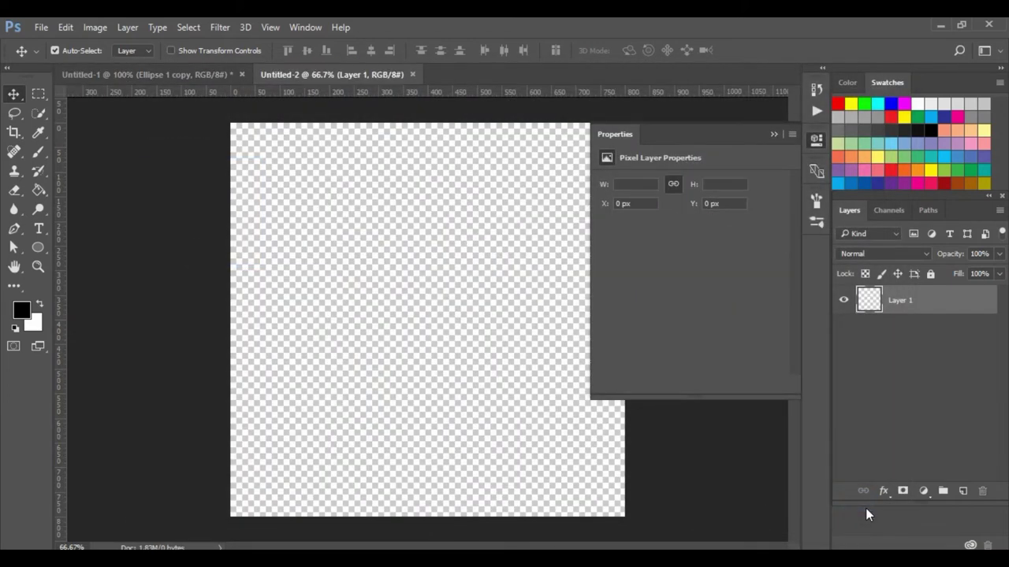
Add a Pattern Fill 1 layer tiling the polka-dot pattern at 78% scale.
click(774, 134)
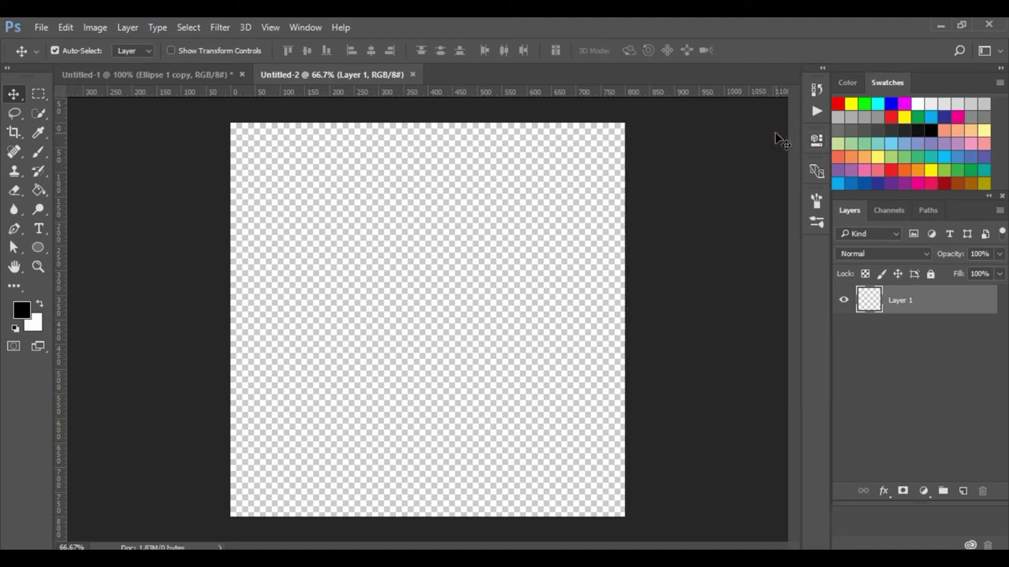
click(129, 26)
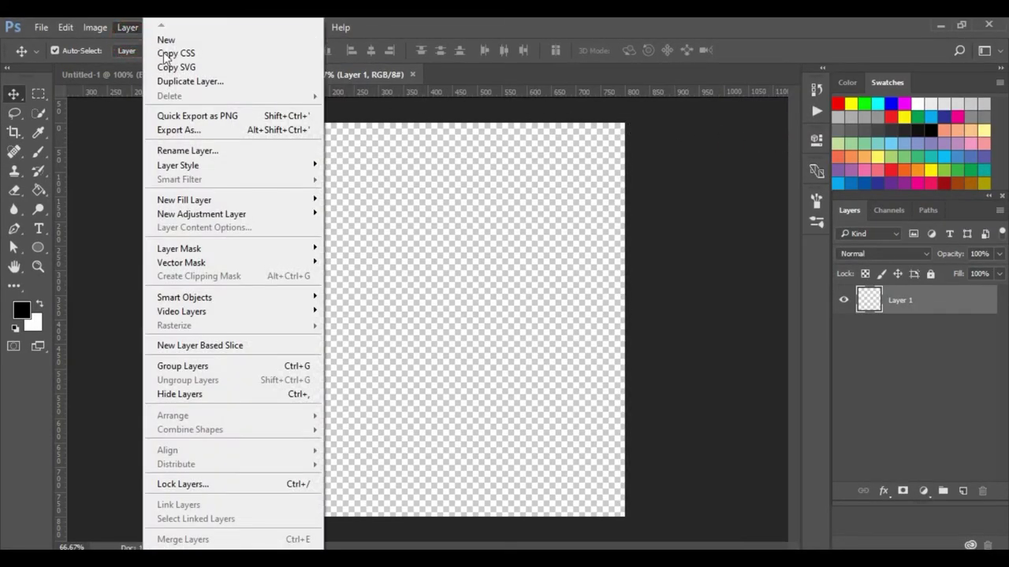
mouse_move(228, 201)
click(342, 227)
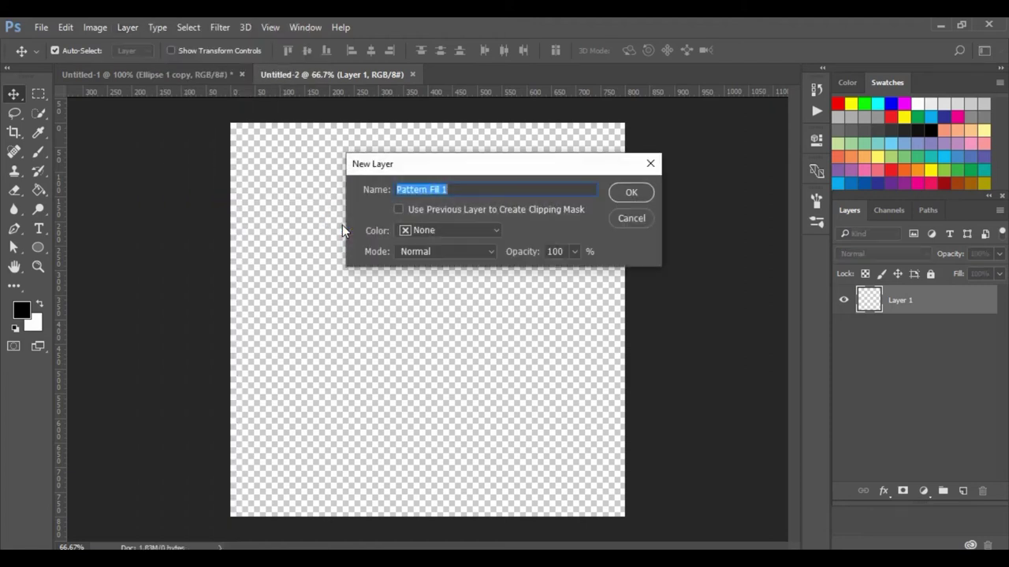
click(631, 192)
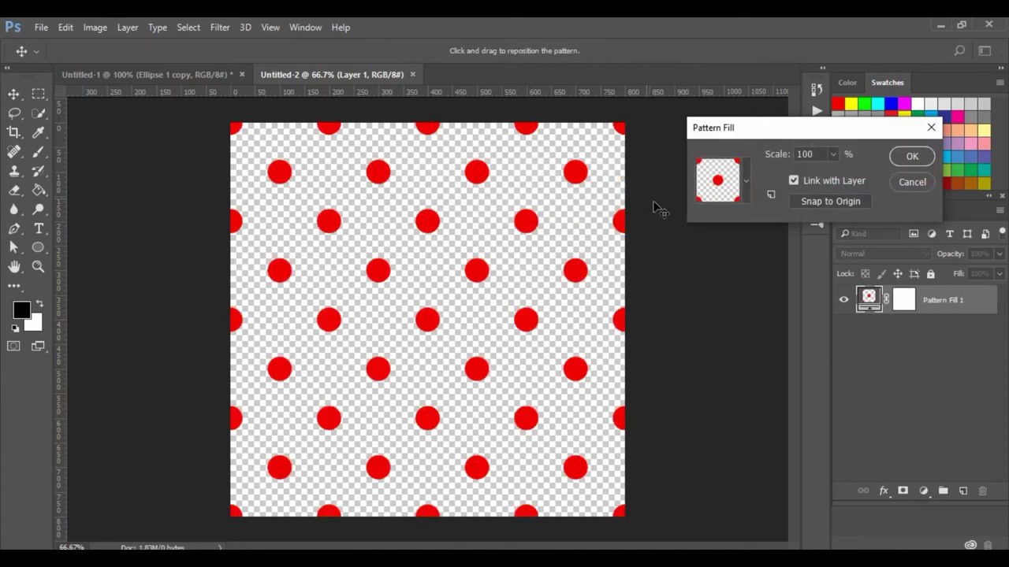
click(832, 157)
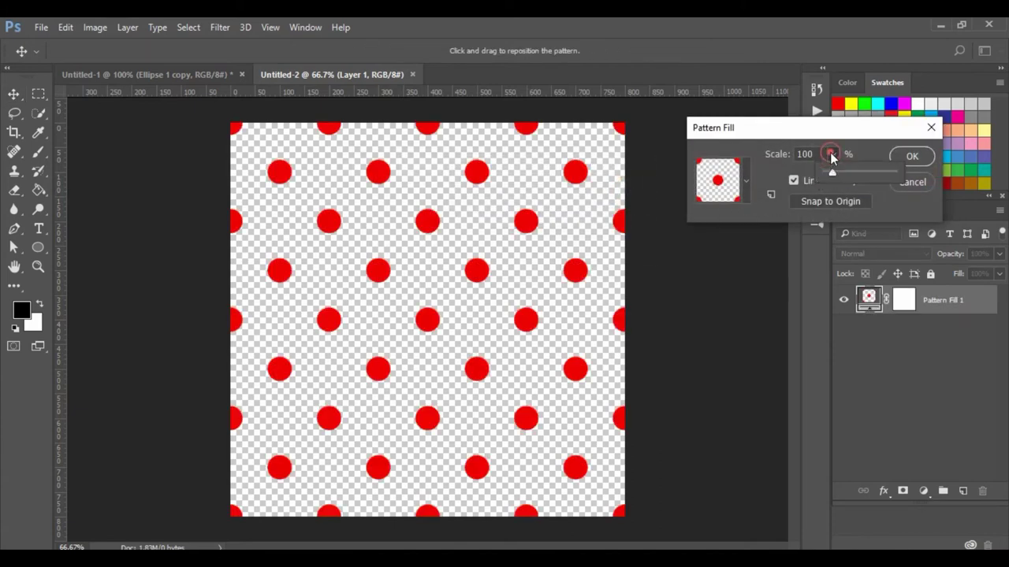
drag(832, 175, 830, 175)
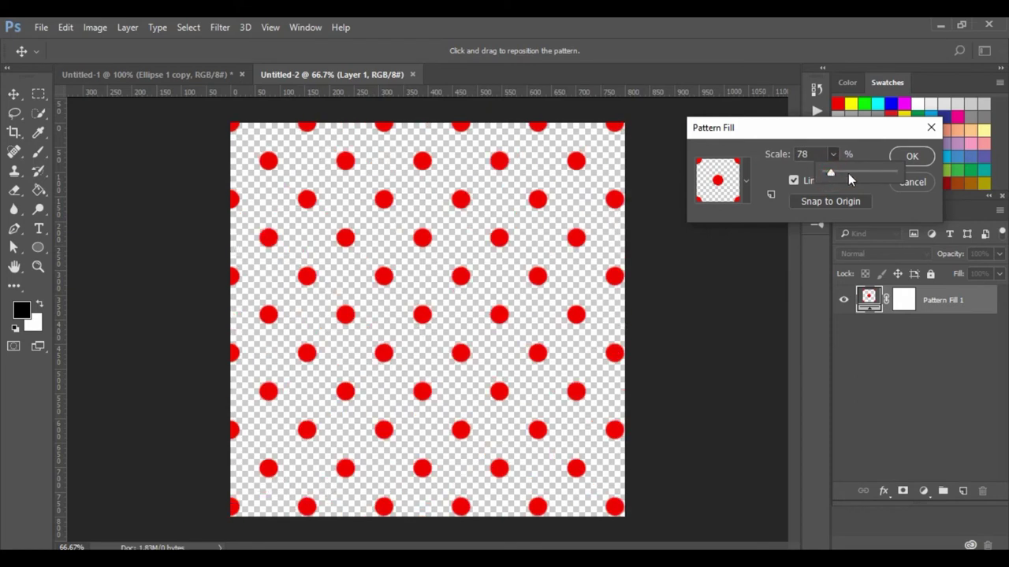
click(917, 156)
click(914, 156)
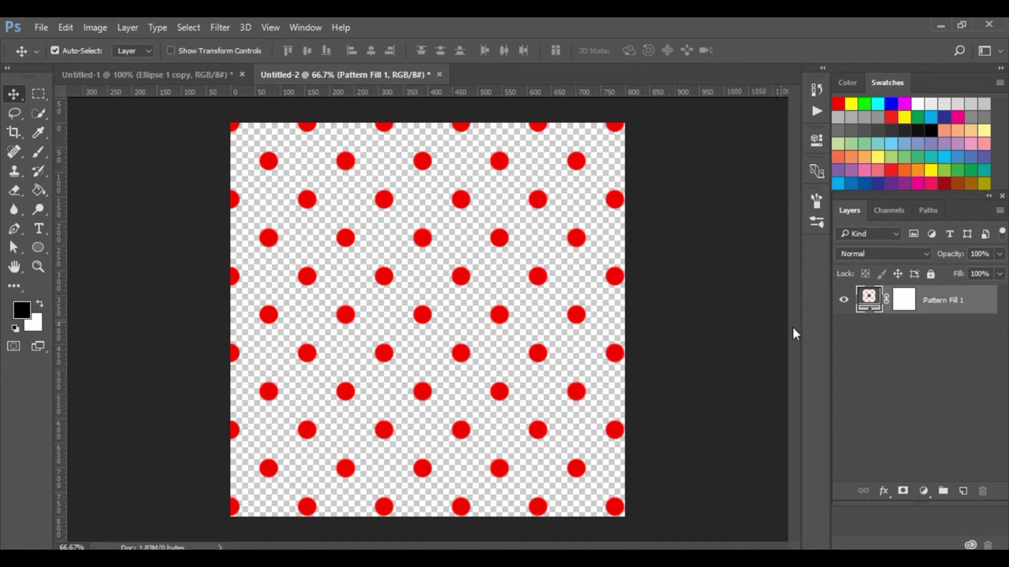
Add a salmon #f26c4f Color Fill 1 layer and move Pattern Fill 1 above it.
click(921, 492)
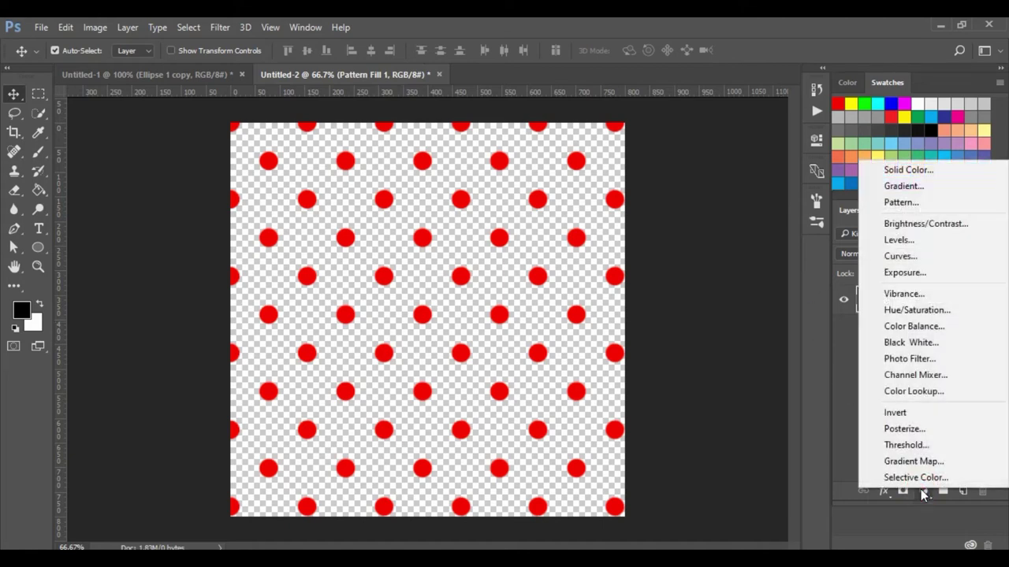
click(908, 170)
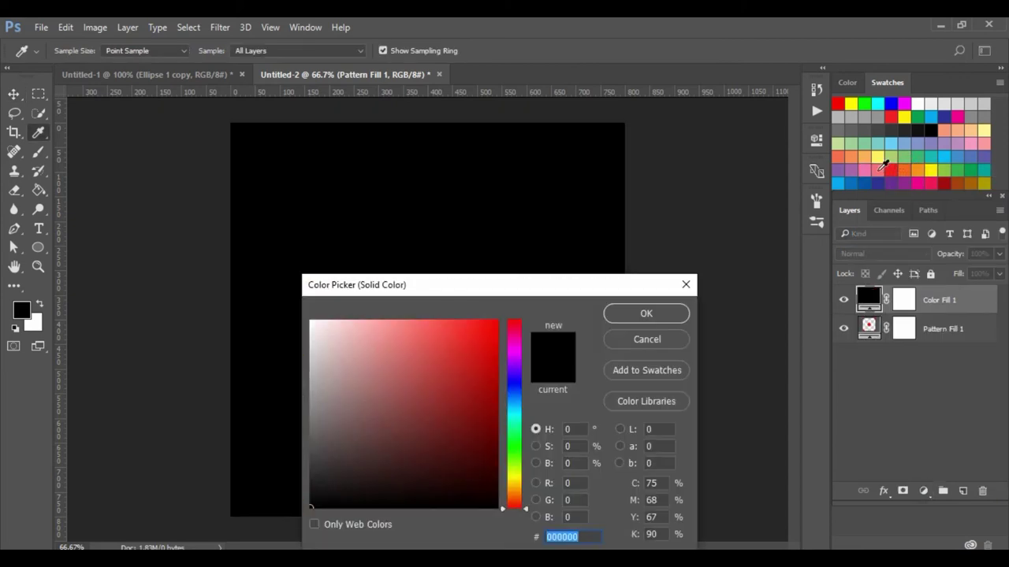
click(843, 154)
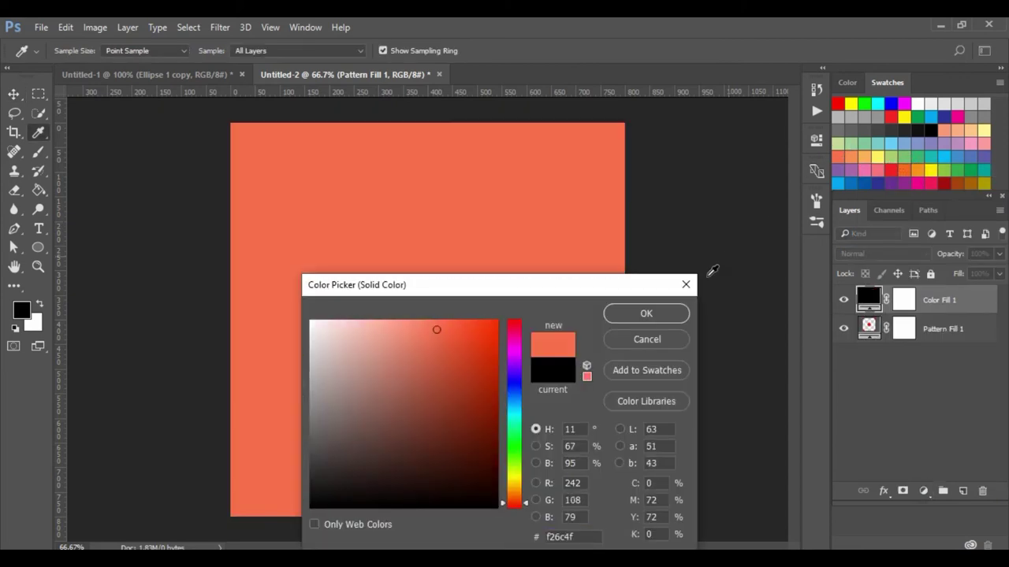
click(669, 315)
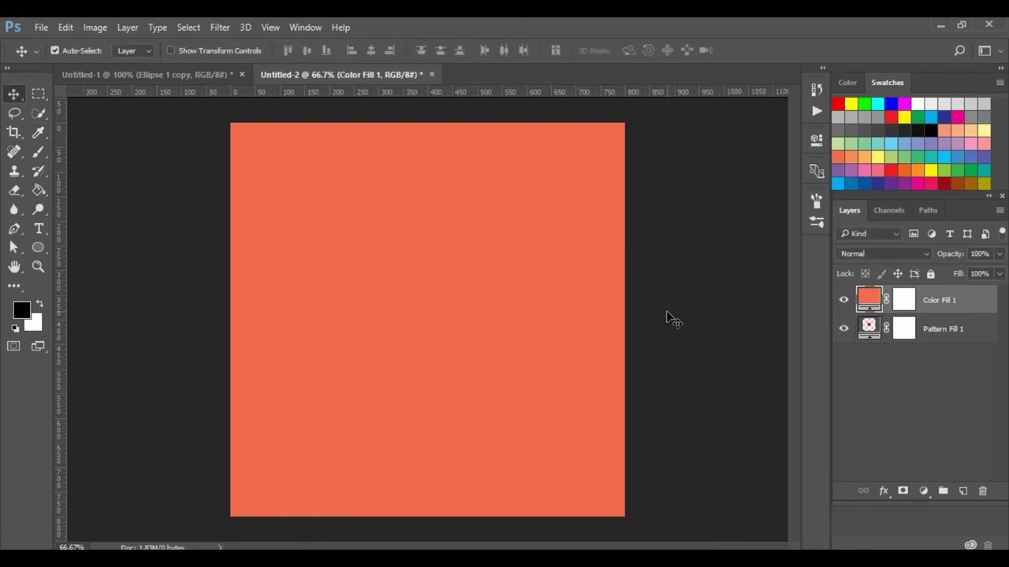
drag(946, 332, 940, 300)
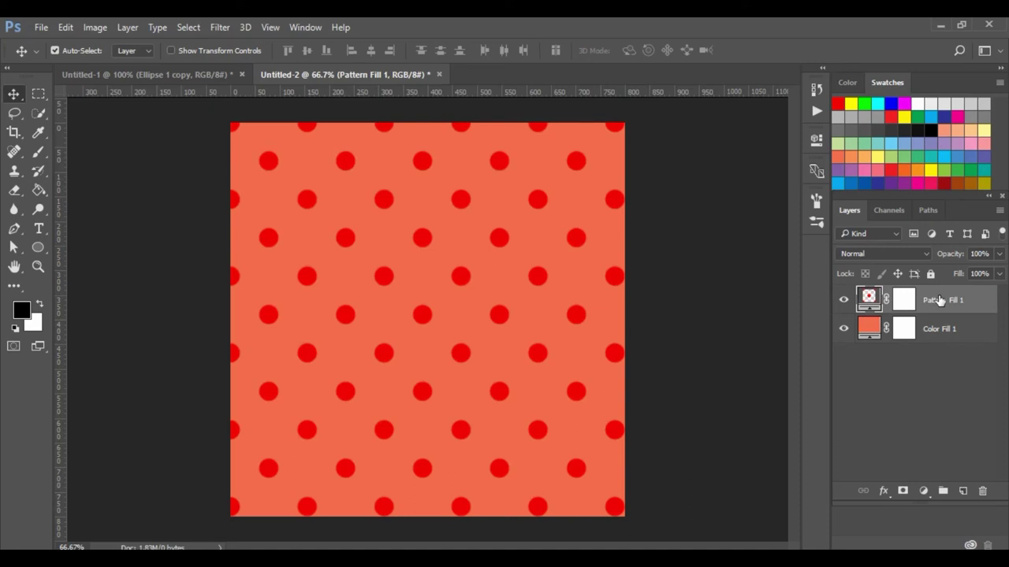
click(924, 491)
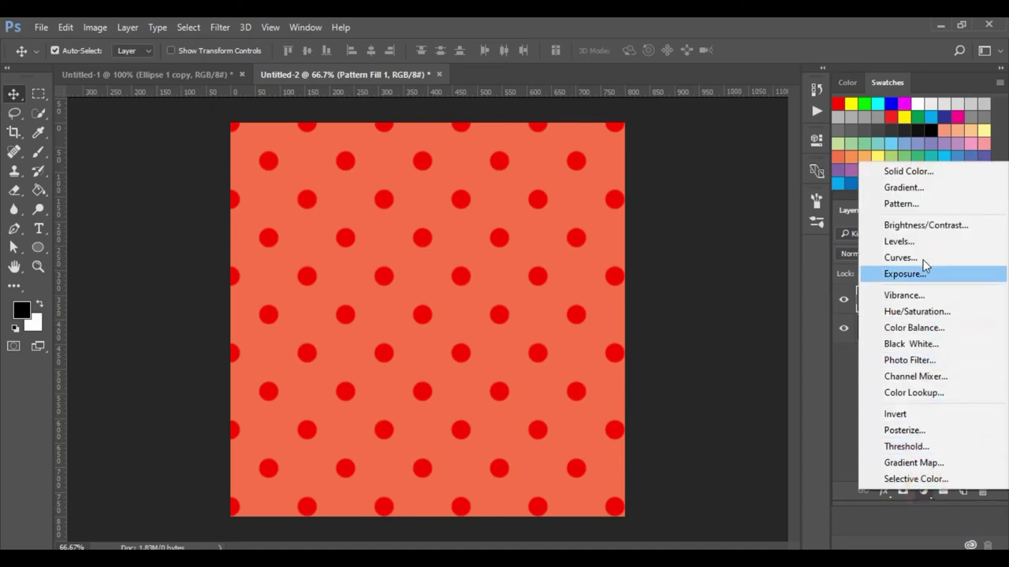
Add a pink #f49ac1 Color Fill 2 layer as a clipping mask on Pattern Fill 1.
click(914, 172)
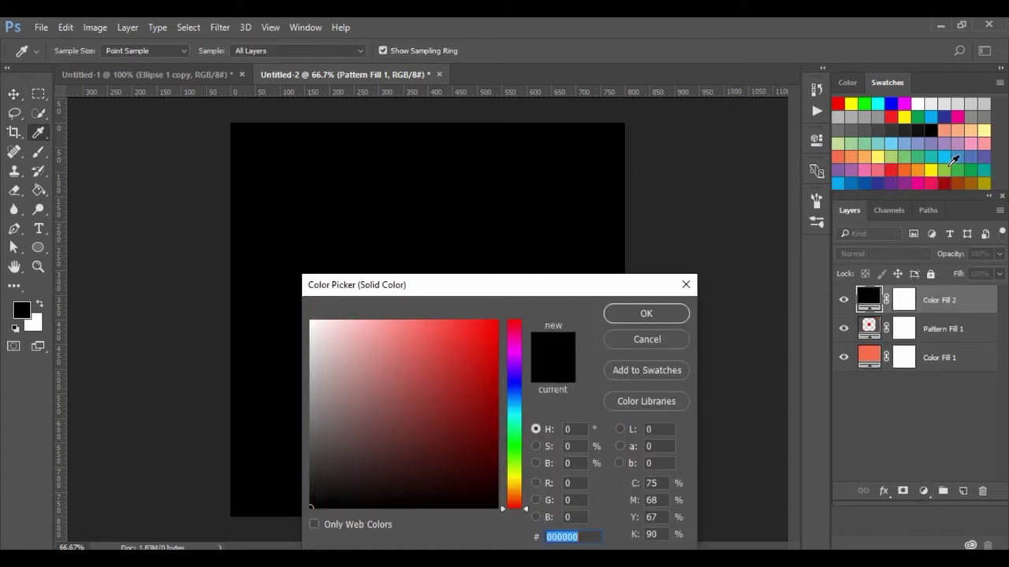
click(974, 142)
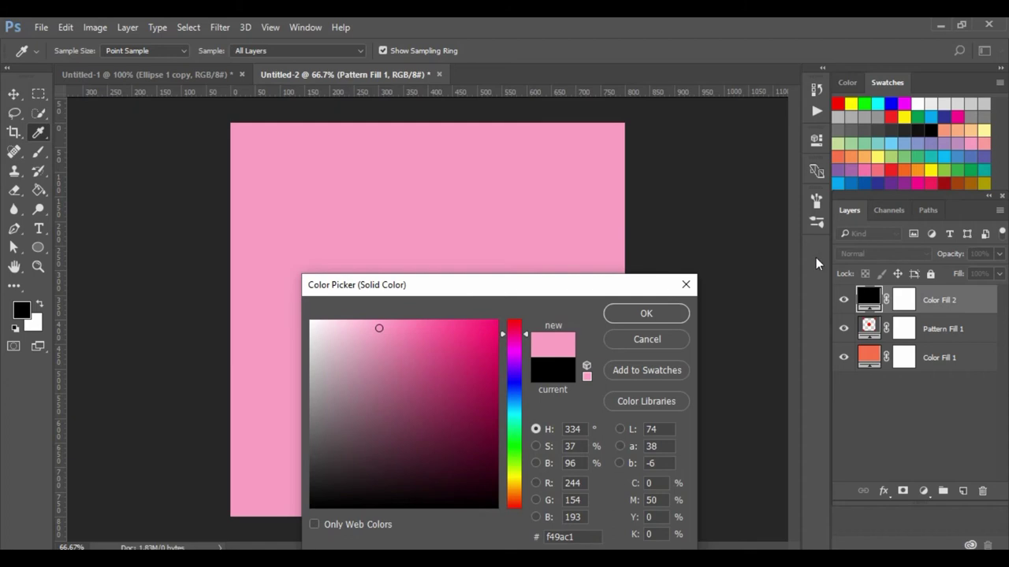
click(647, 313)
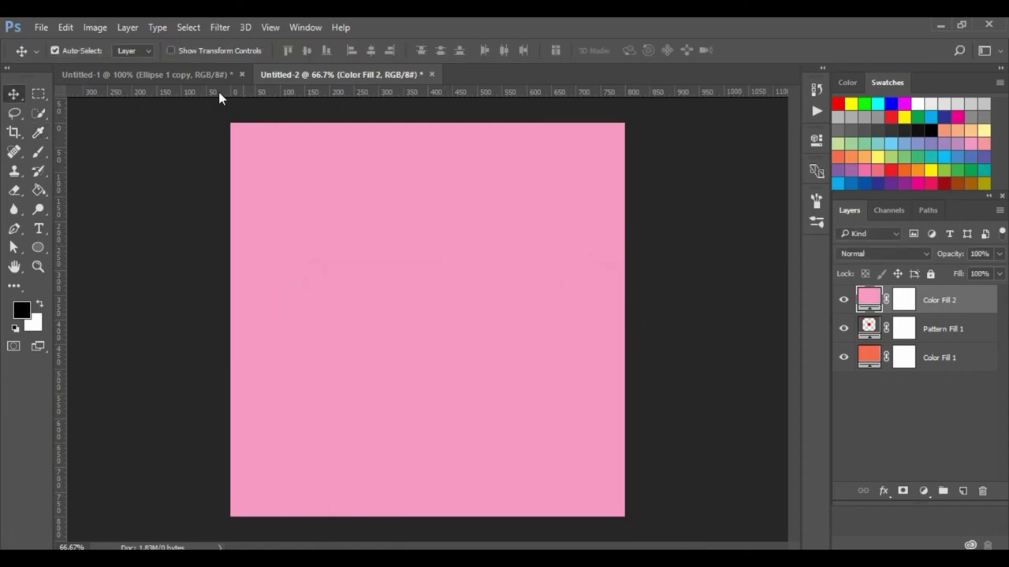
click(128, 29)
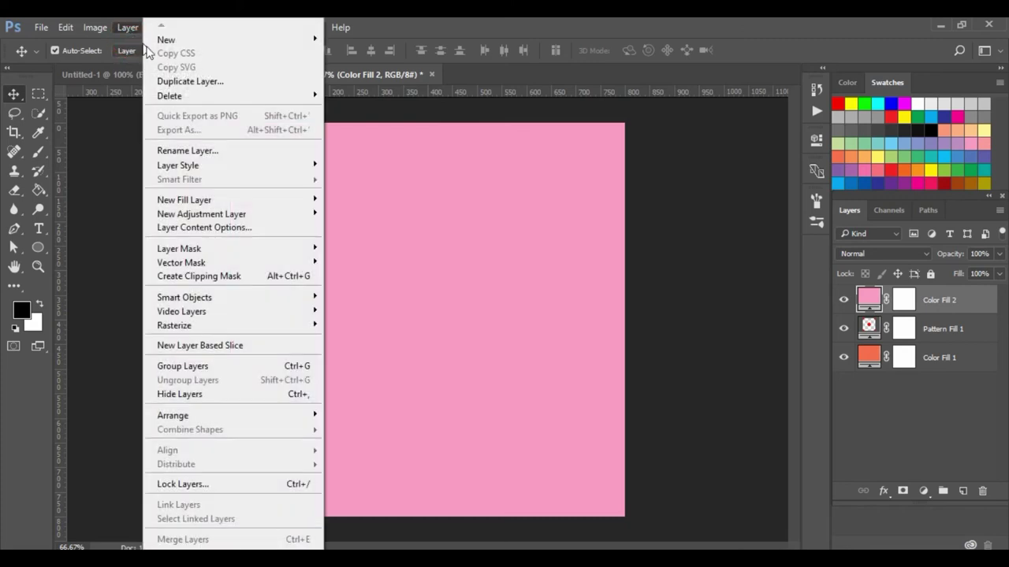
click(207, 276)
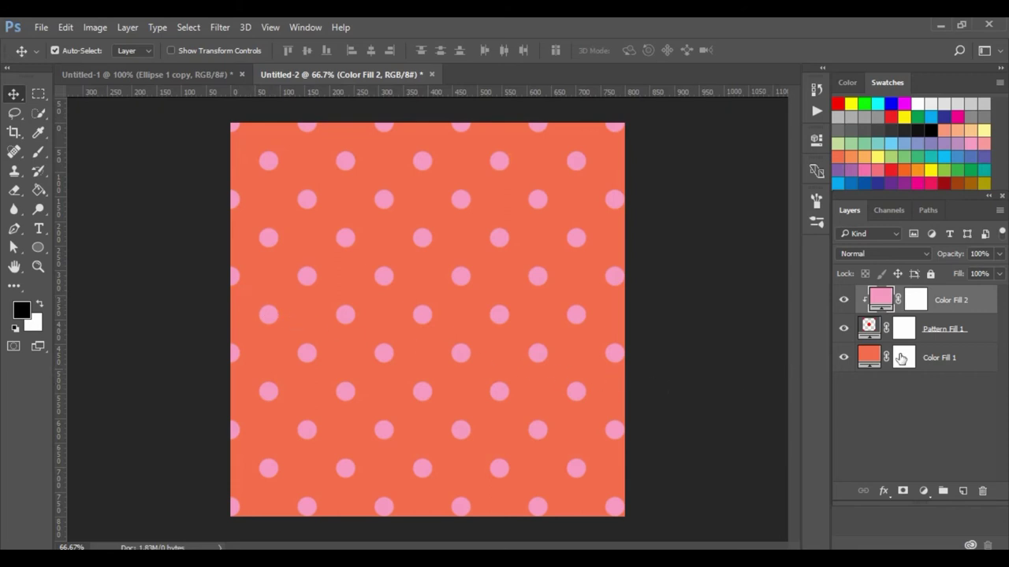
click(978, 335)
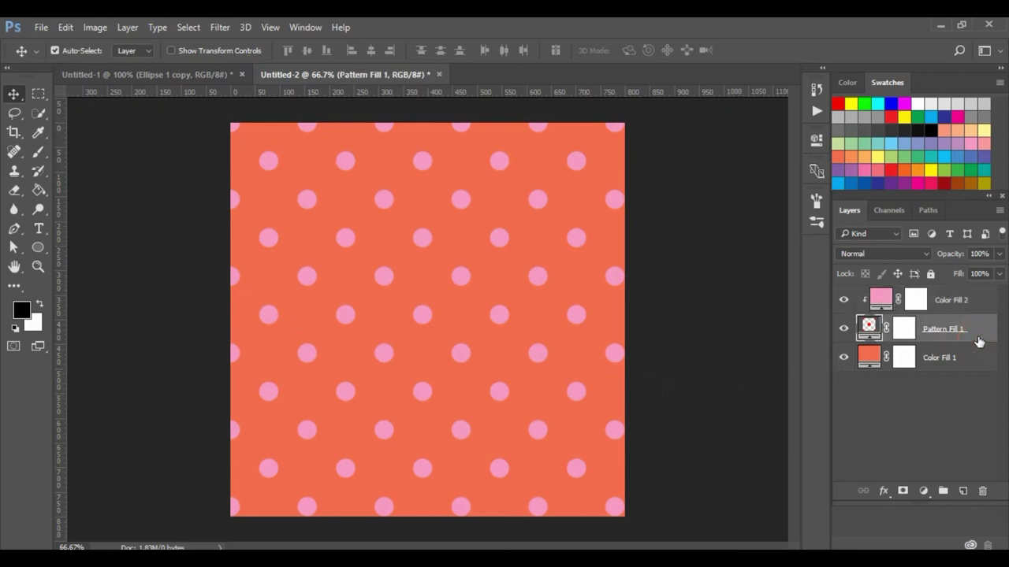
click(924, 492)
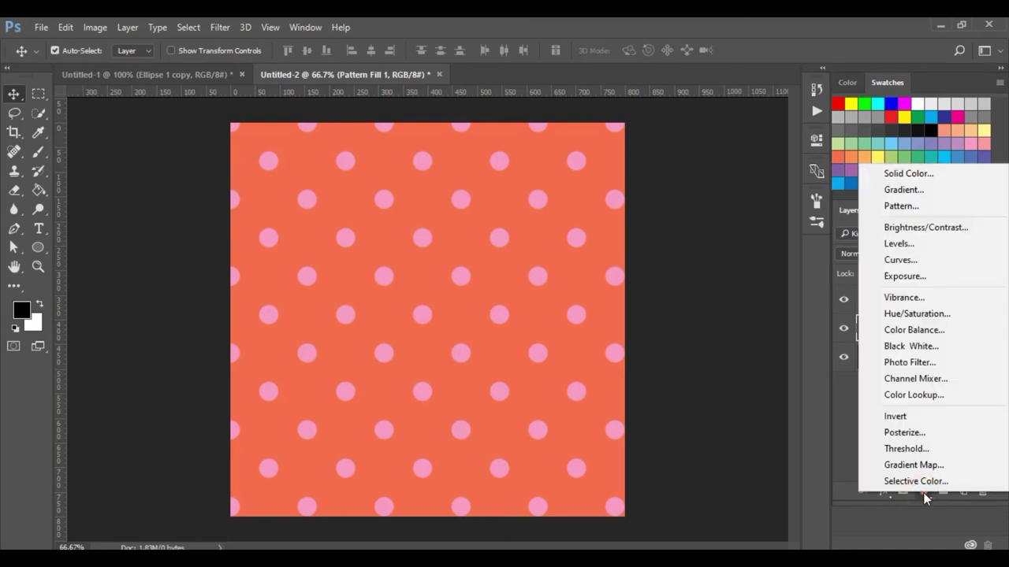
Add a copper-preset Gradient Fill 1 layer on the dots and hide Color Fill 2.
click(919, 193)
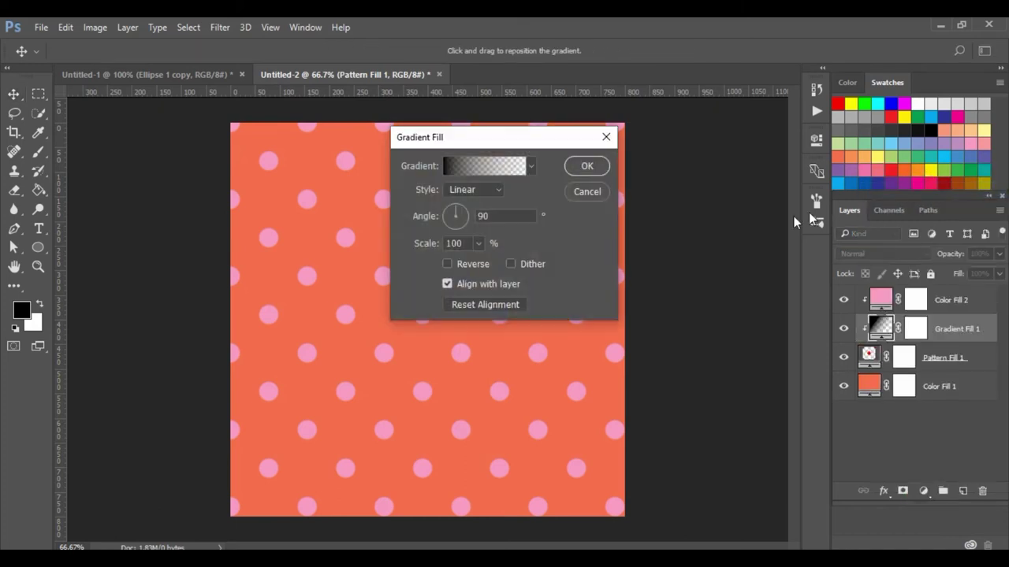
click(531, 166)
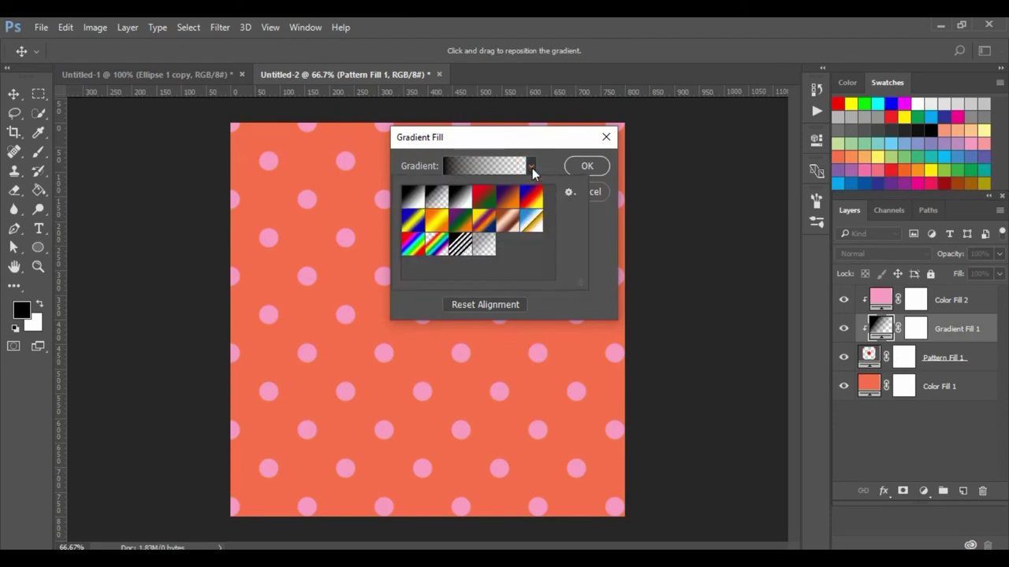
click(510, 222)
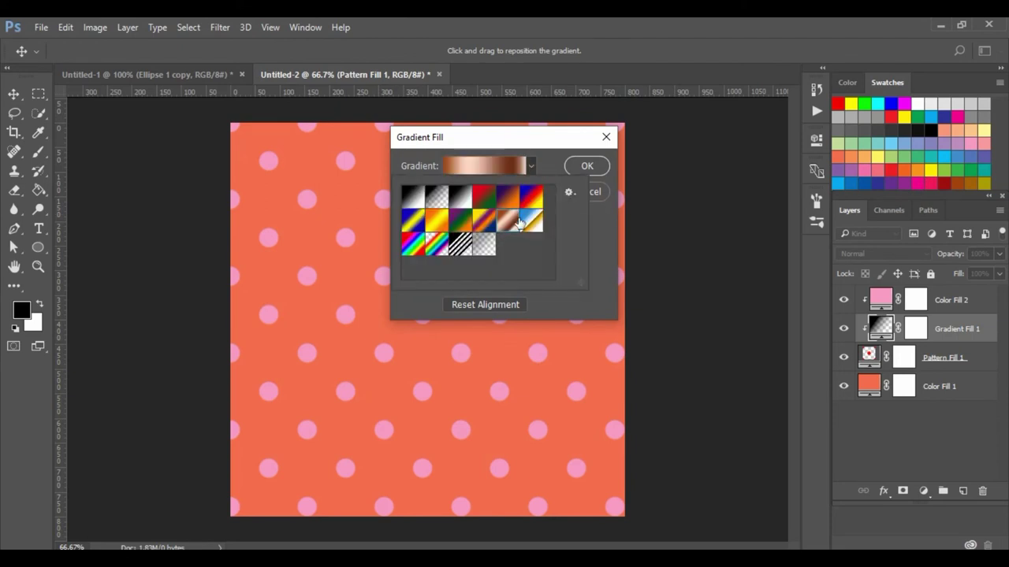
click(587, 167)
click(587, 167)
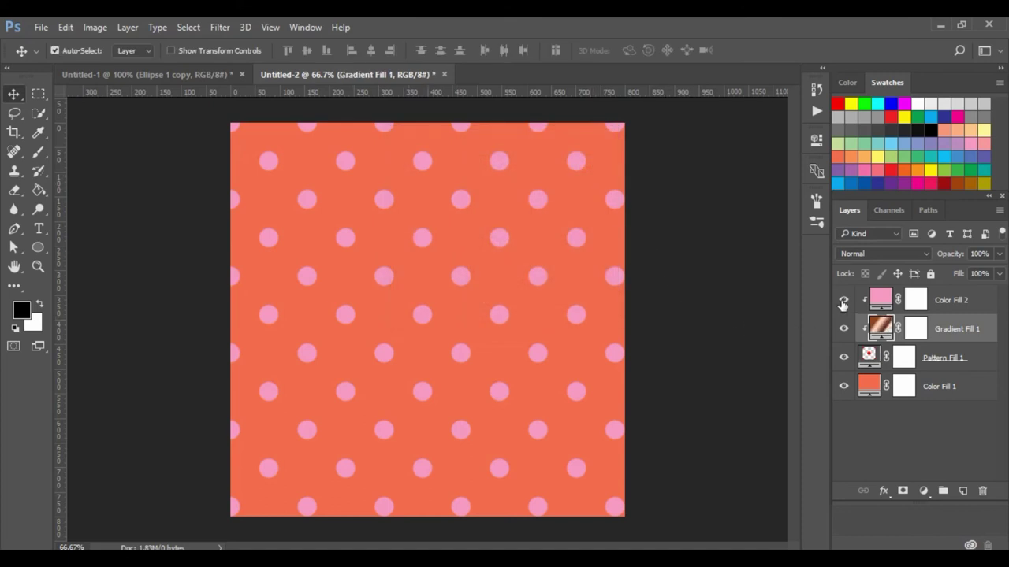
click(842, 301)
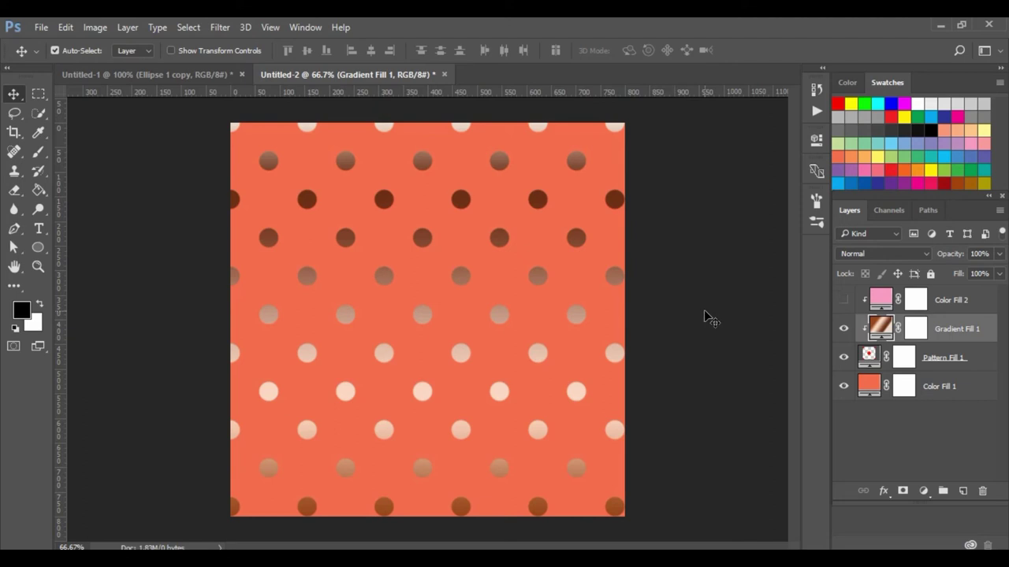
In Untitled-1, delete the offset Ellipse 1 copy and re-duplicate the red Ellipse 1 layer.
click(110, 76)
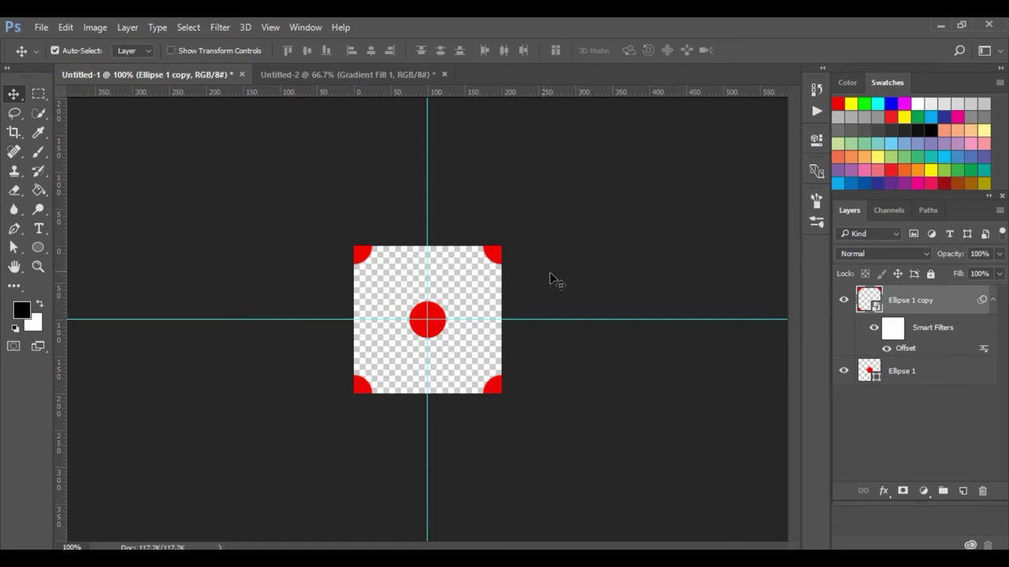
click(930, 303)
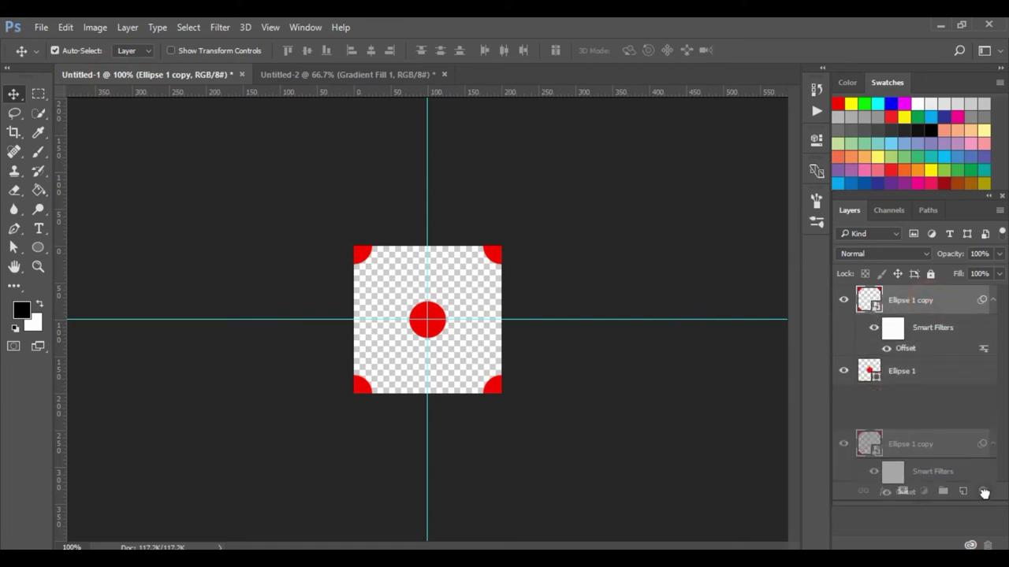
drag(930, 303, 984, 493)
drag(938, 313, 963, 492)
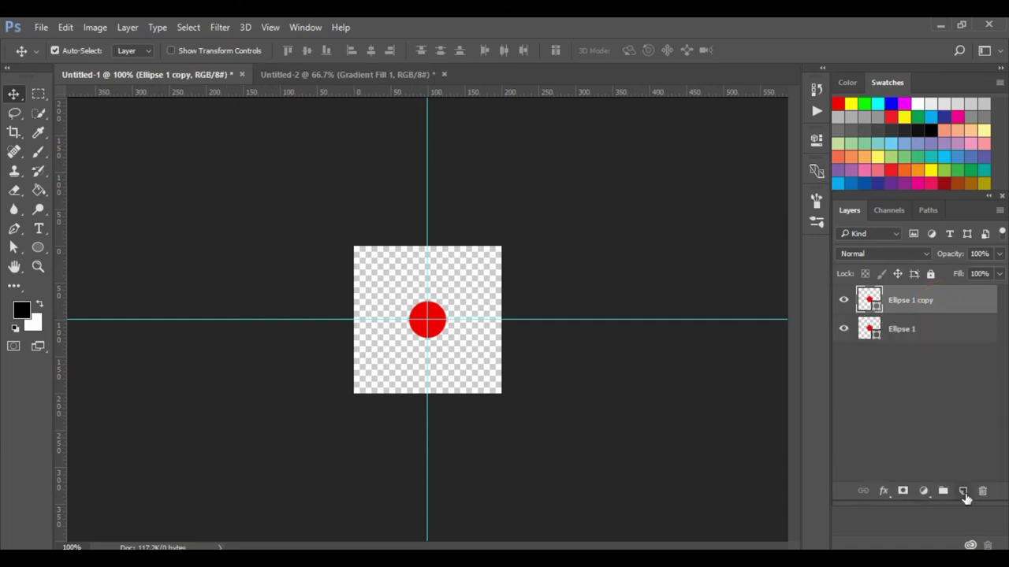
Recolour the new Ellipse 1 copy circle purple (#662d91) from the swatches.
double_click(864, 296)
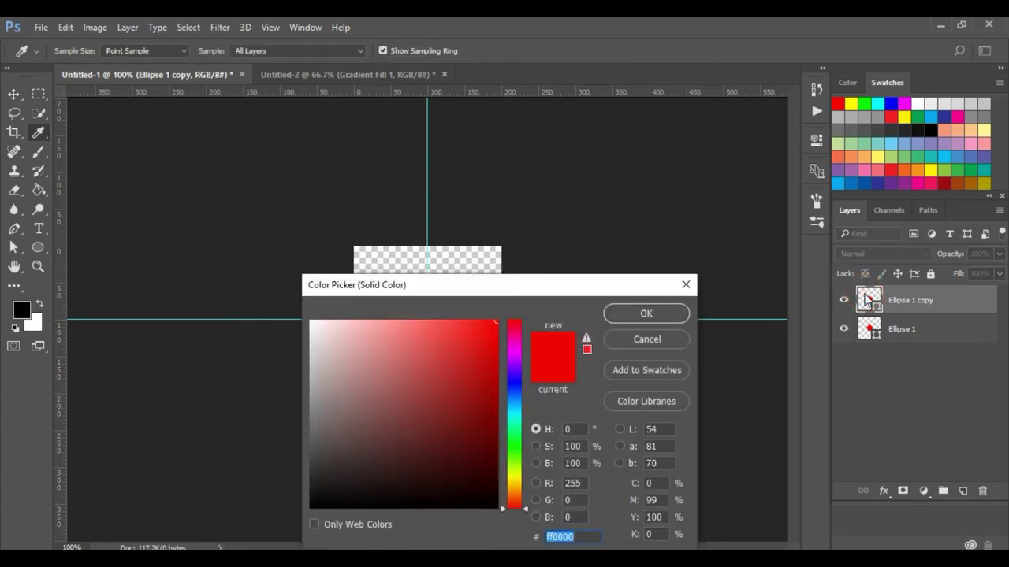
click(888, 182)
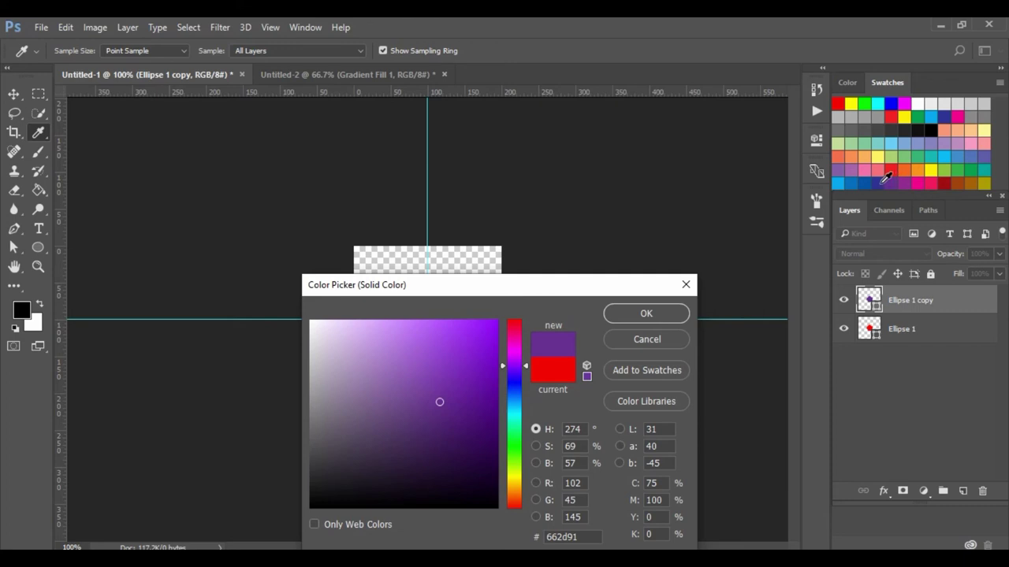
click(877, 182)
click(907, 183)
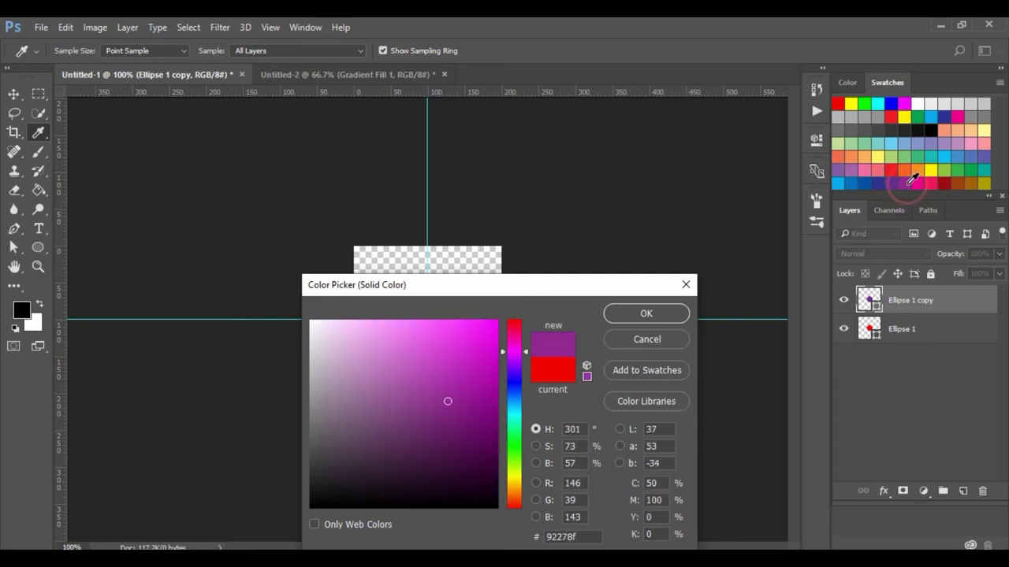
click(888, 182)
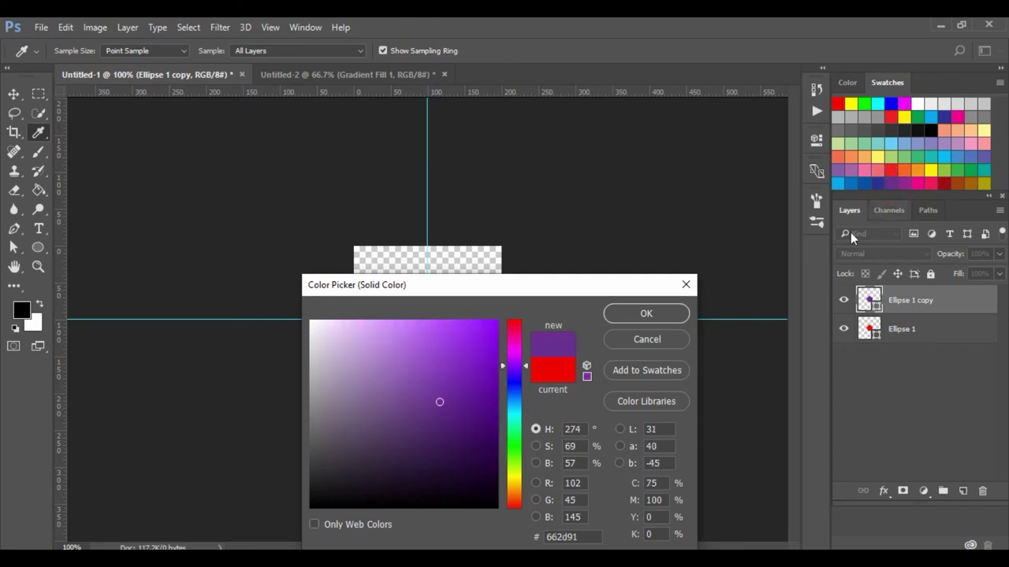
click(654, 314)
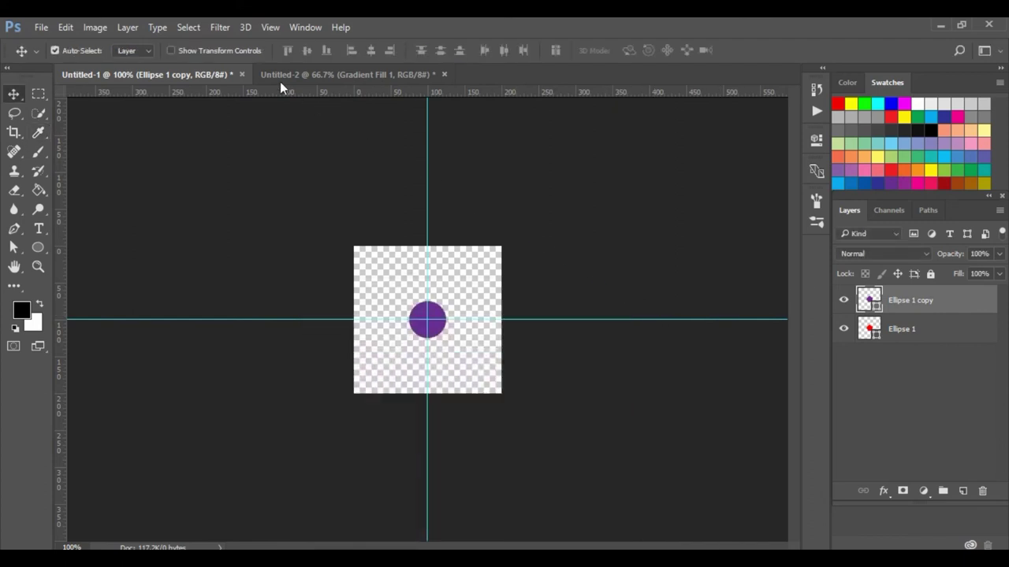
click(222, 26)
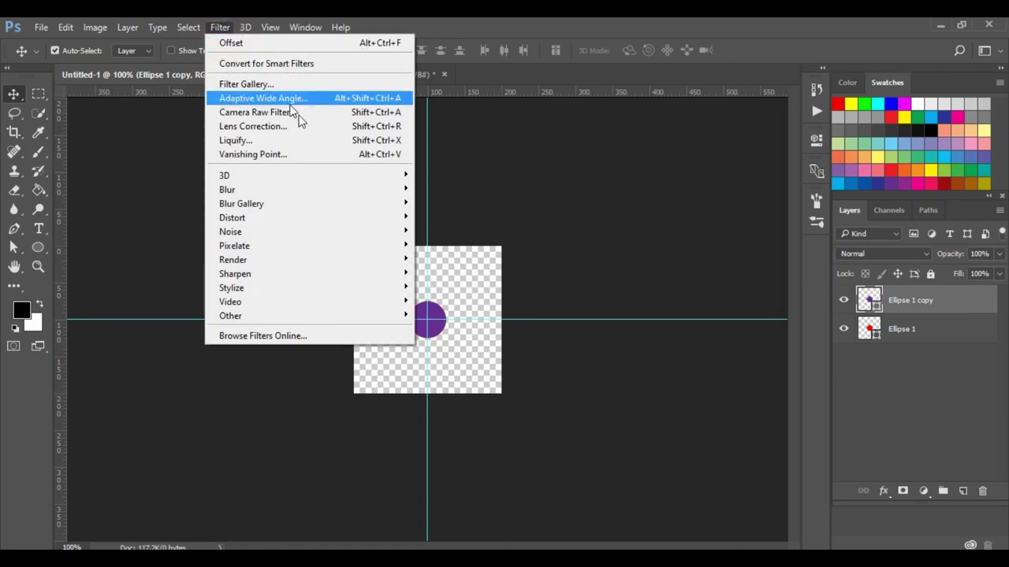
Offset the purple circle +100/+100 with Wrap Around as a smart object into the corners.
mouse_move(230, 315)
click(439, 385)
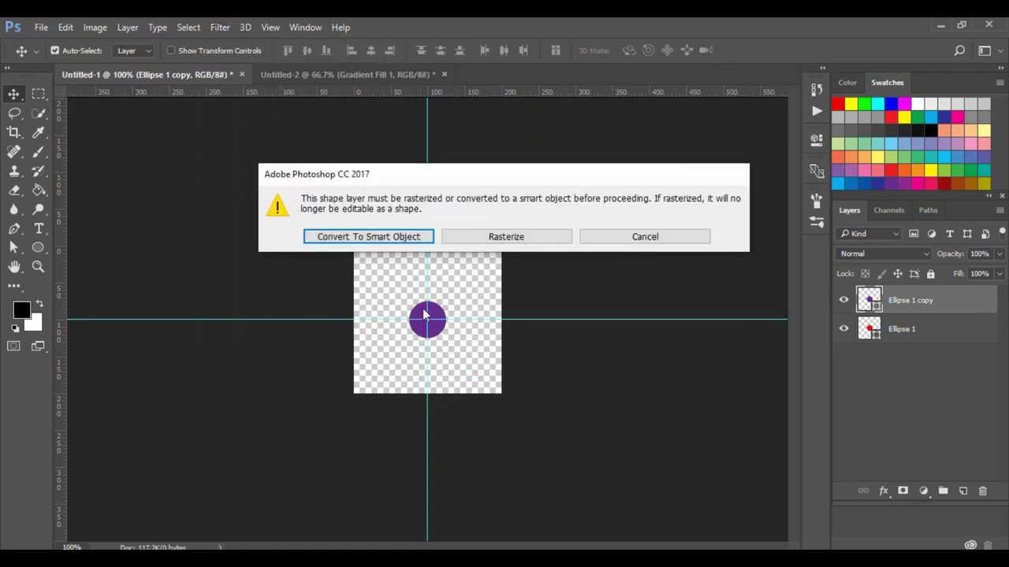
click(408, 237)
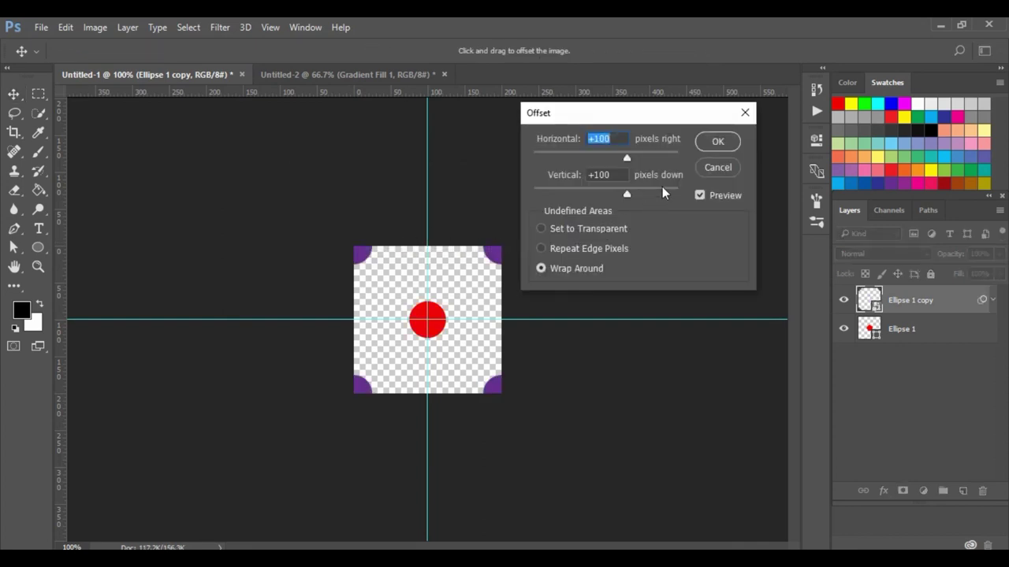
click(714, 145)
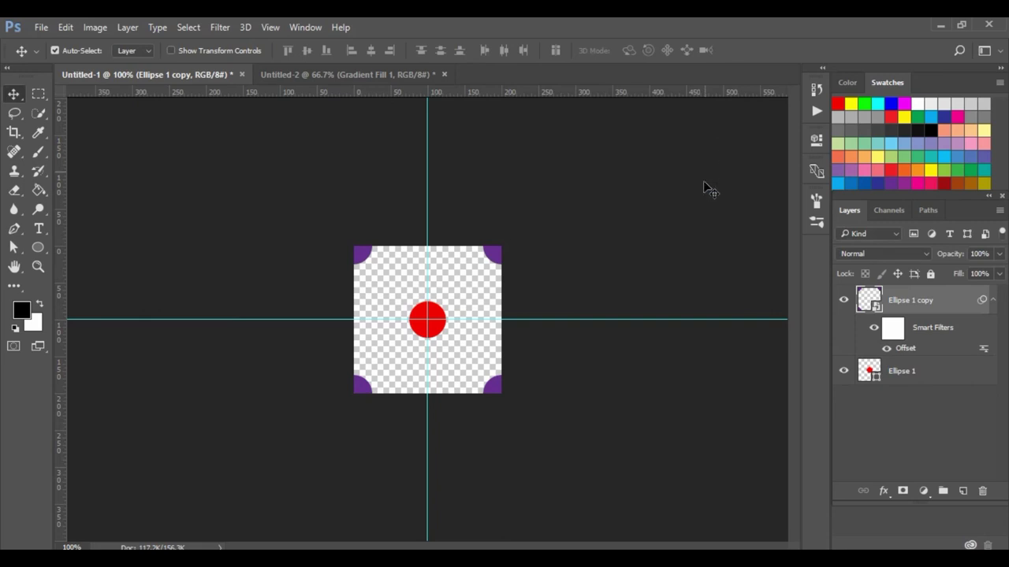
Define the red-and-purple tile as the pattern "polka dot 2".
click(69, 27)
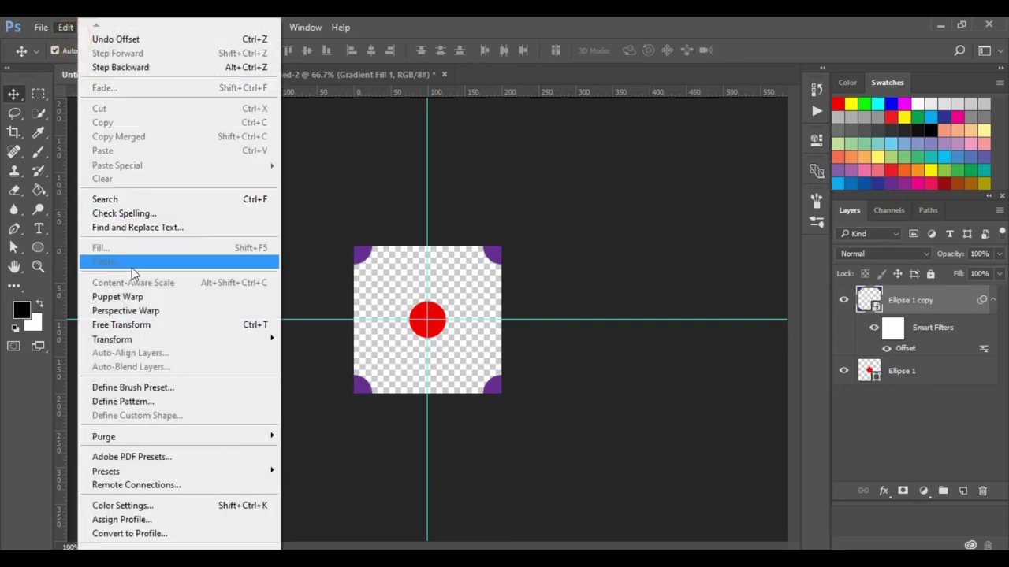
click(136, 402)
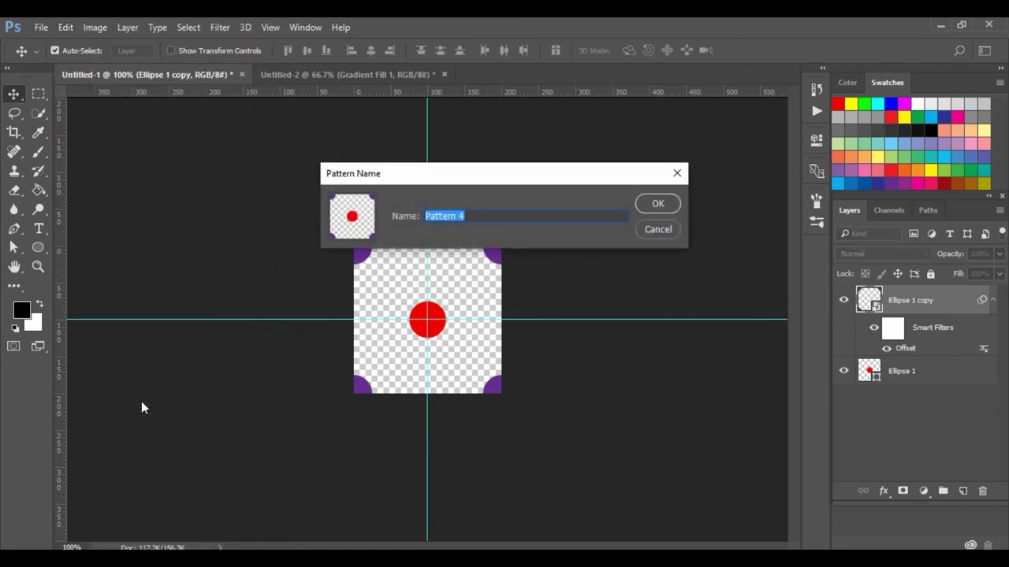
text(p)
text( 2)
click(660, 204)
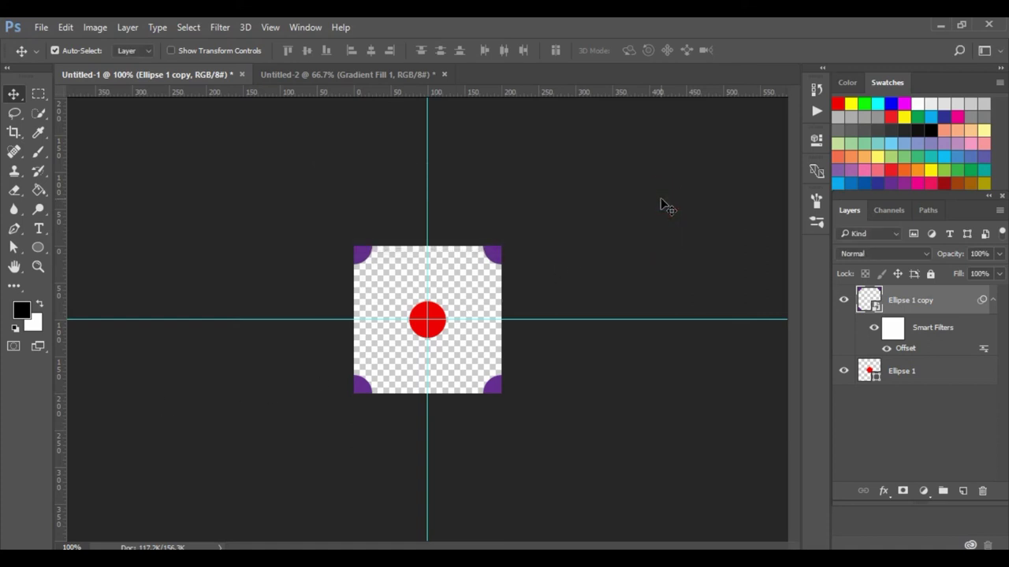
Create Untitled-3, an 800×800 px, 72 ppi document with a transparent background.
click(41, 27)
click(44, 38)
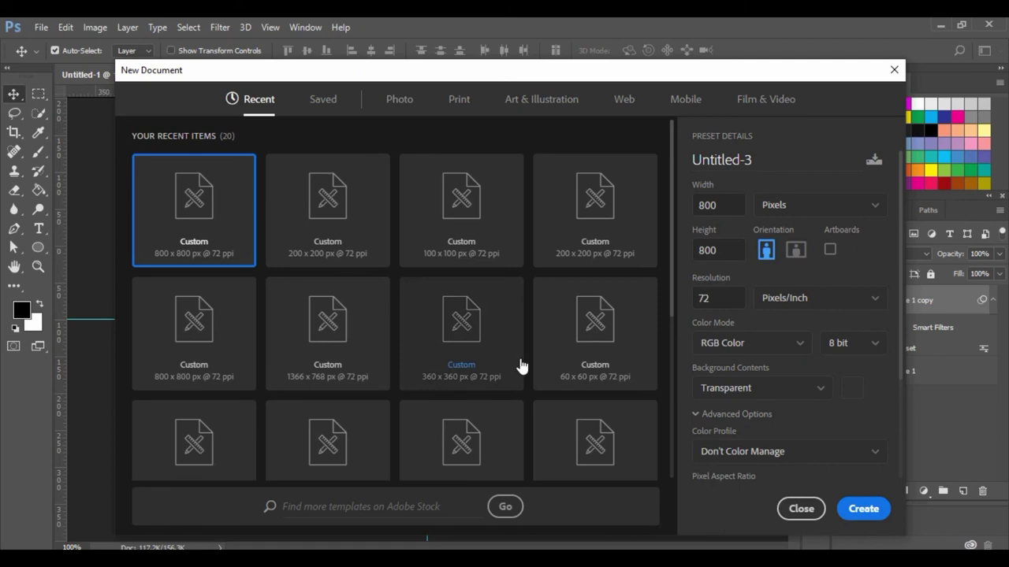
click(866, 517)
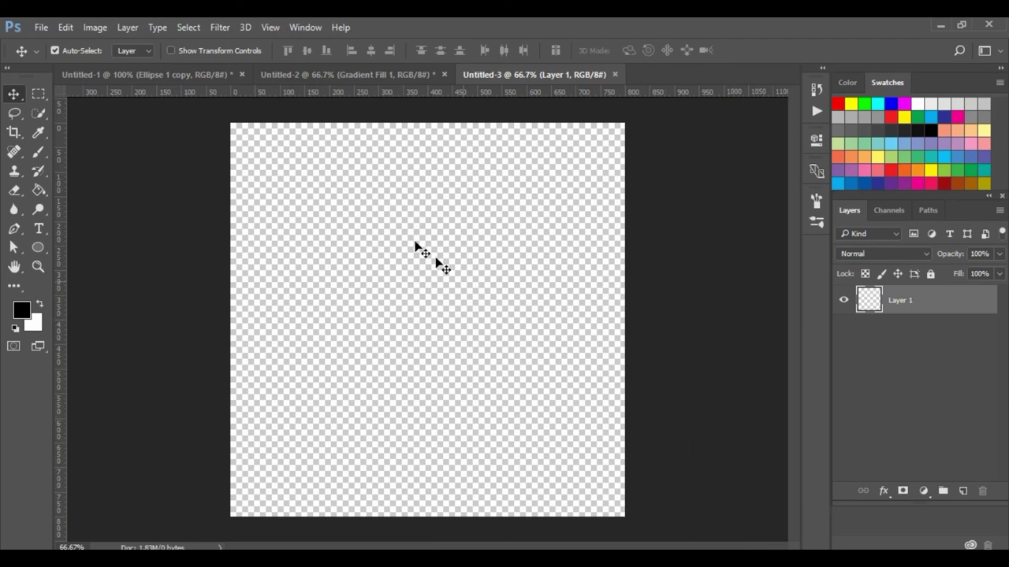
click(131, 28)
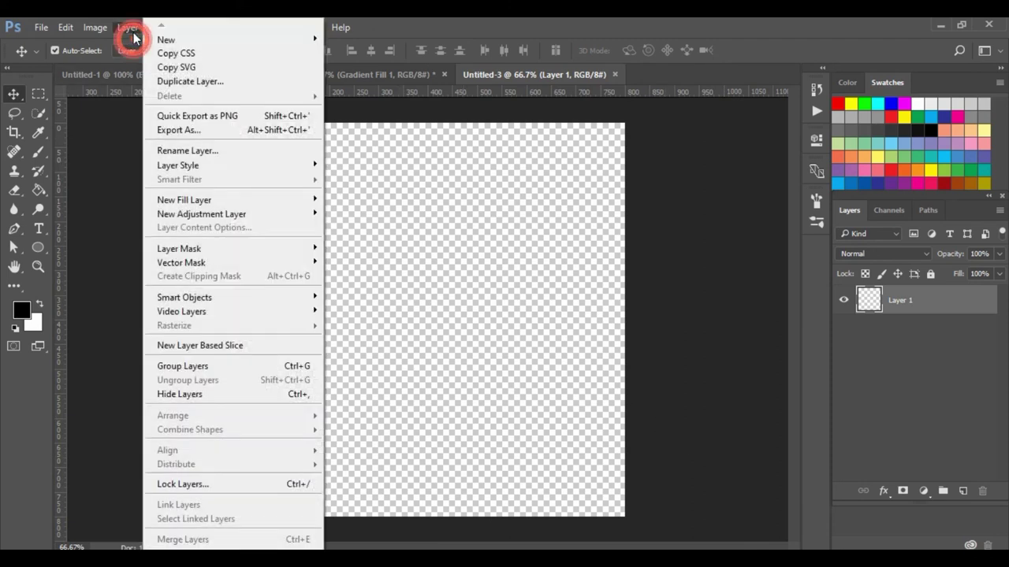
mouse_move(185, 200)
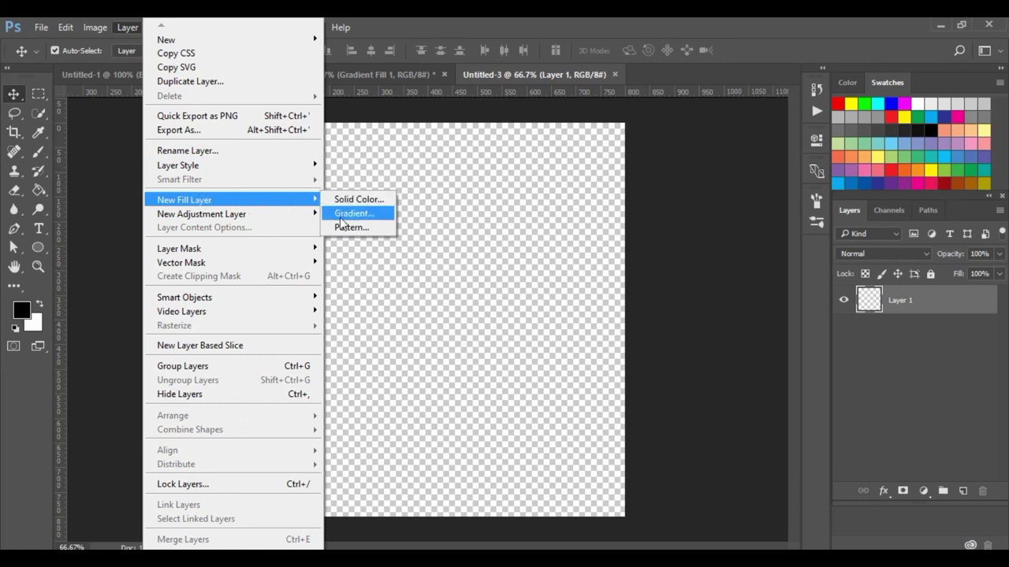
Add a Pattern Fill 1 layer using the red and purple dot pattern at 89% scale.
click(339, 227)
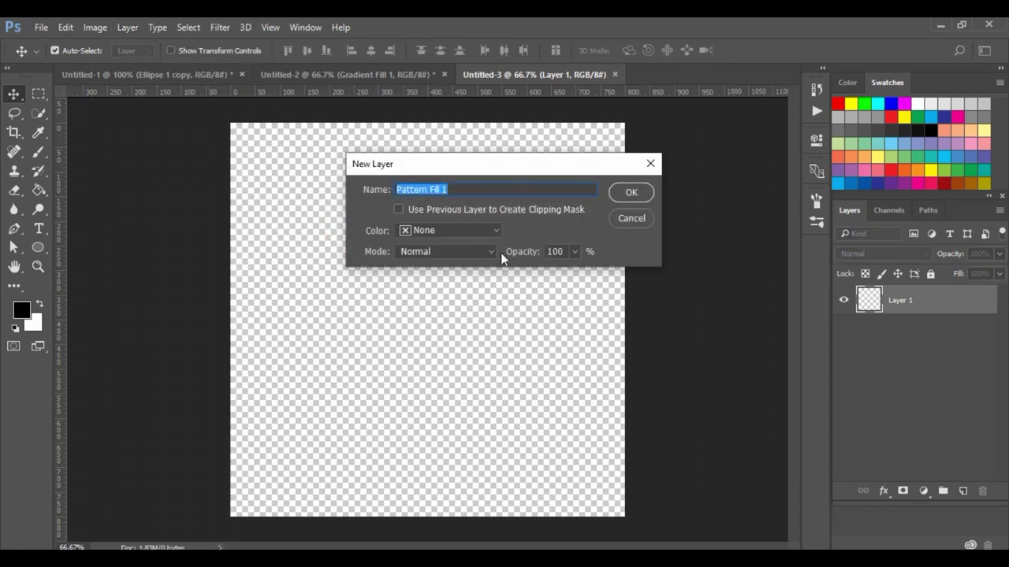
click(632, 193)
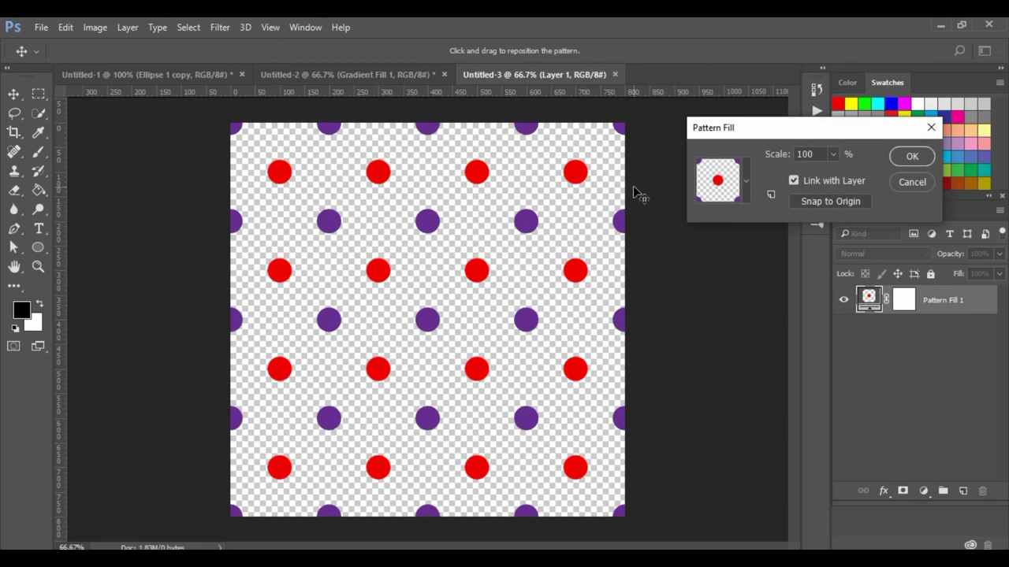
click(833, 156)
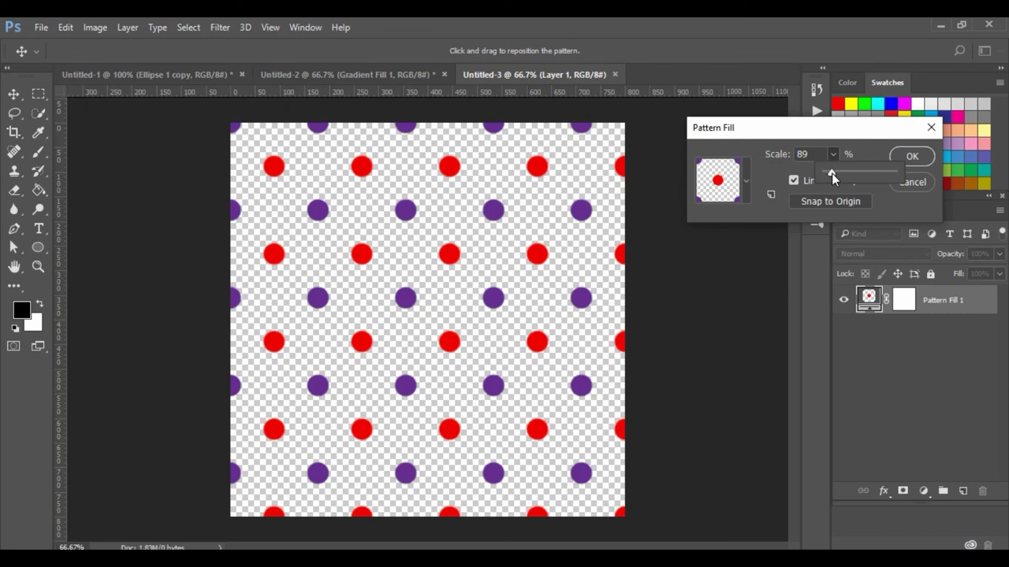
click(911, 157)
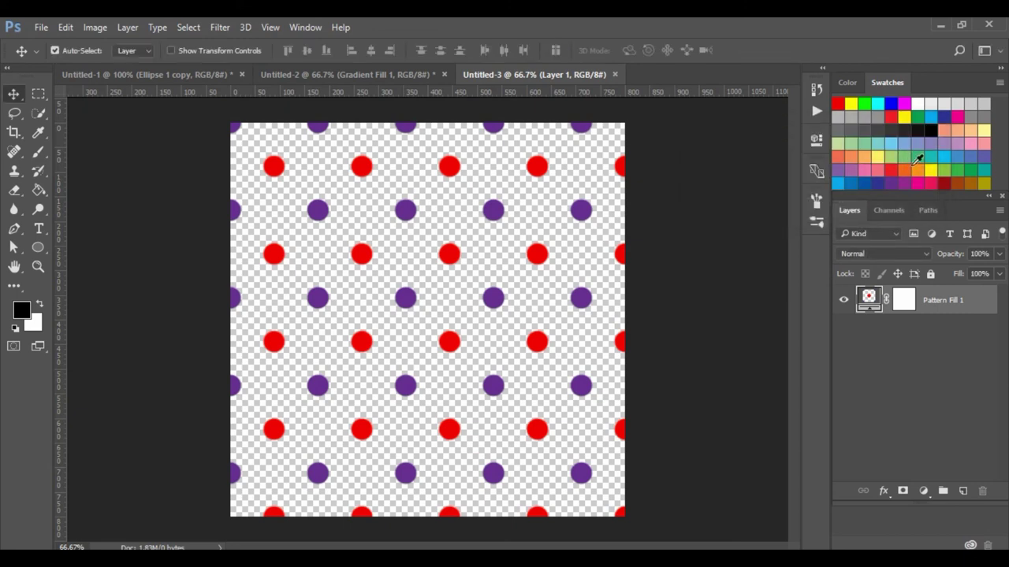
Fill a new Layer 1 with light green and move it beneath Pattern Fill 1.
click(963, 490)
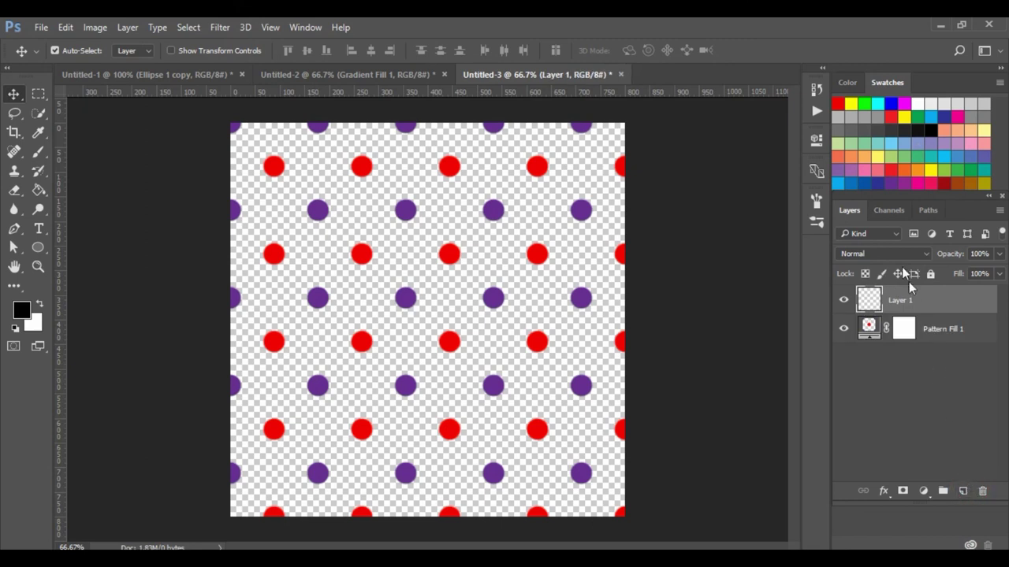
click(866, 171)
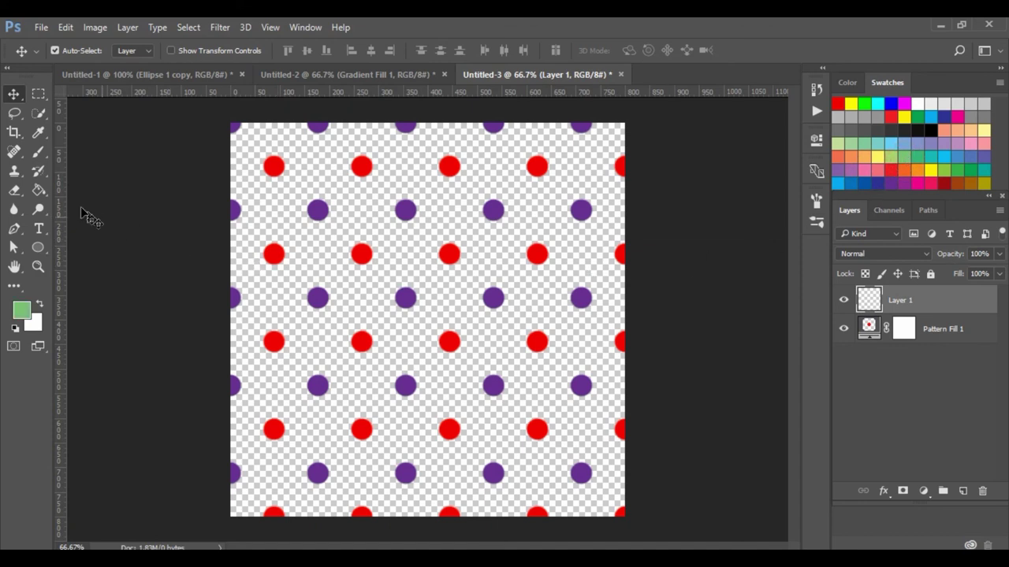
click(38, 193)
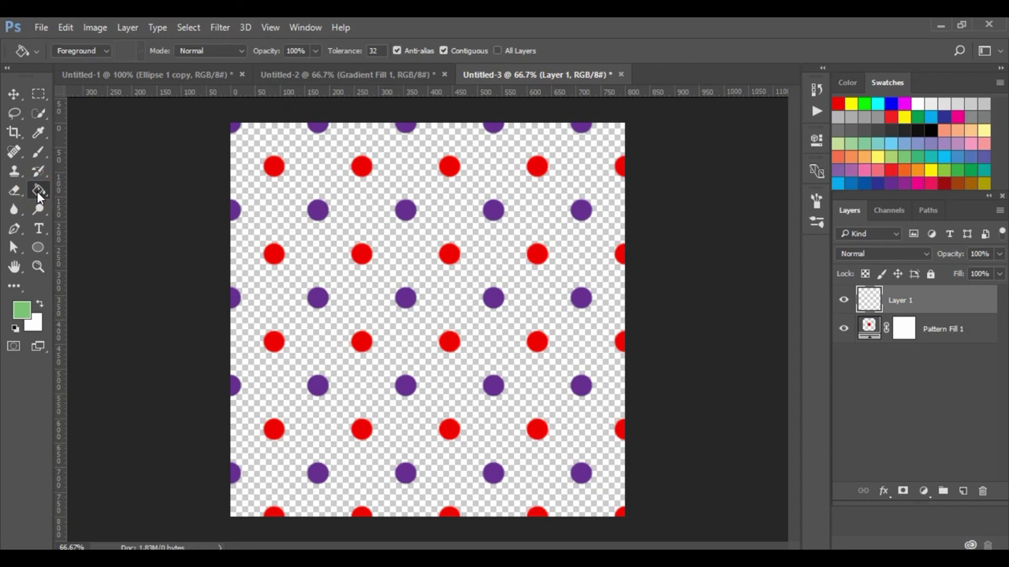
click(483, 252)
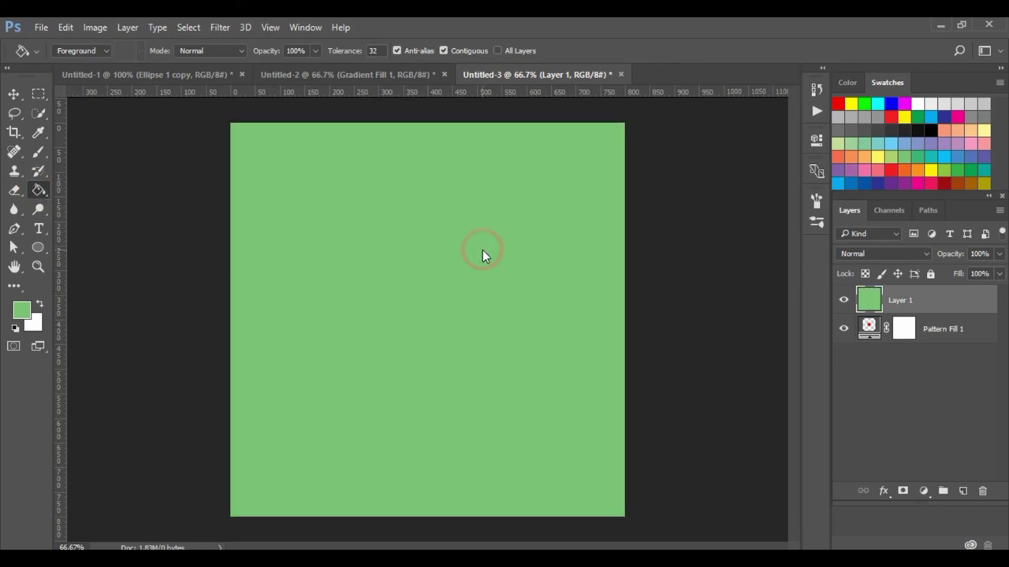
drag(948, 299, 955, 356)
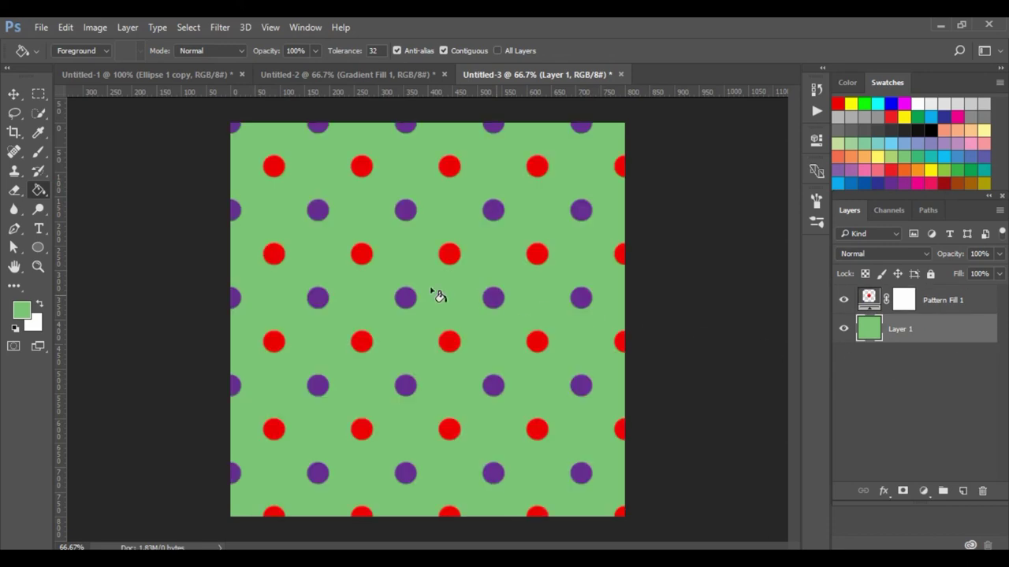
click(13, 96)
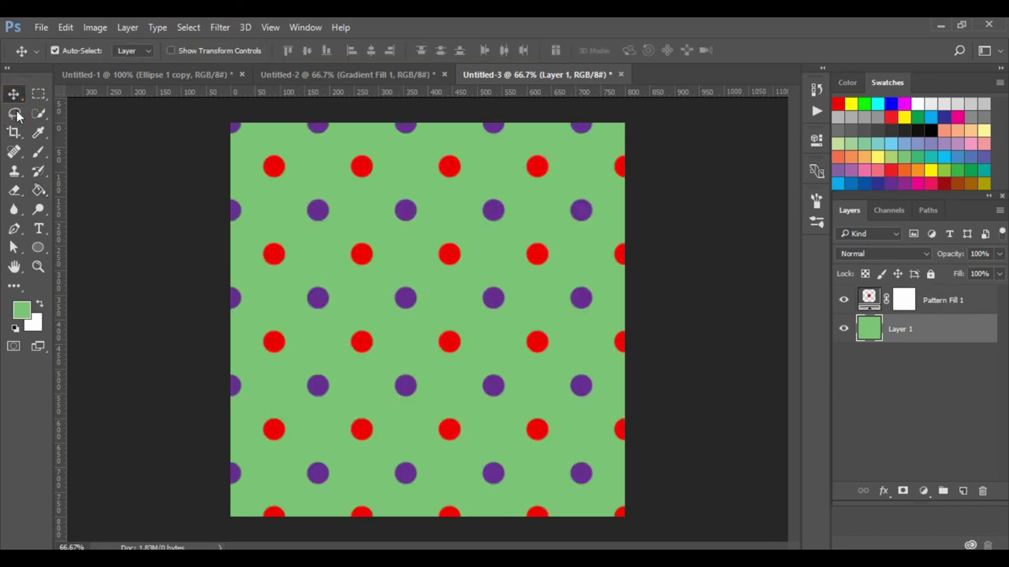